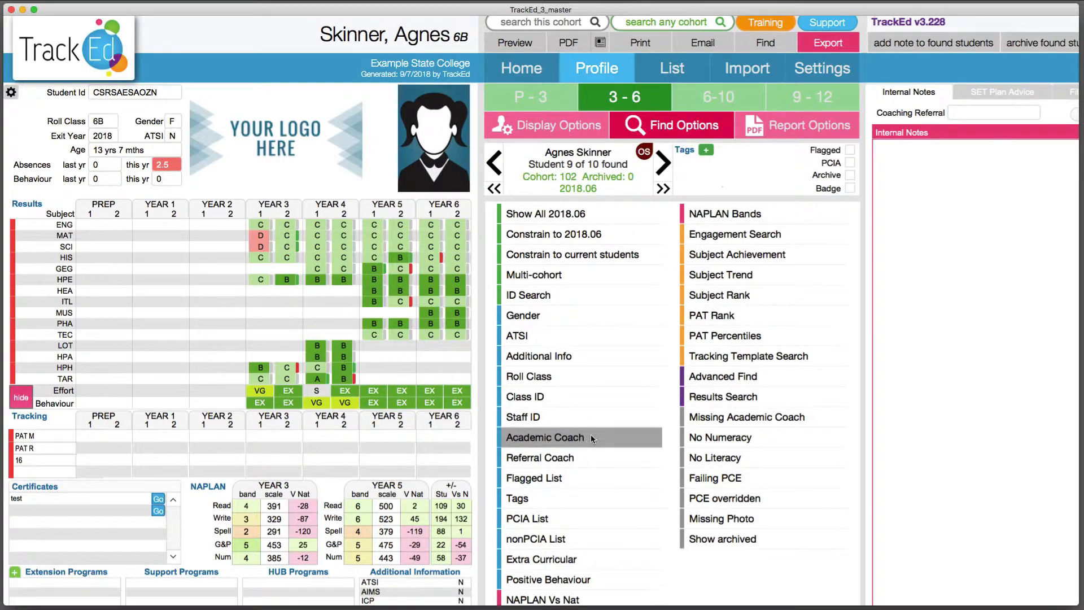
Add the tag AR18T1 below tag 2 in the 3-6 tag list of the school settings
left_click(816, 75)
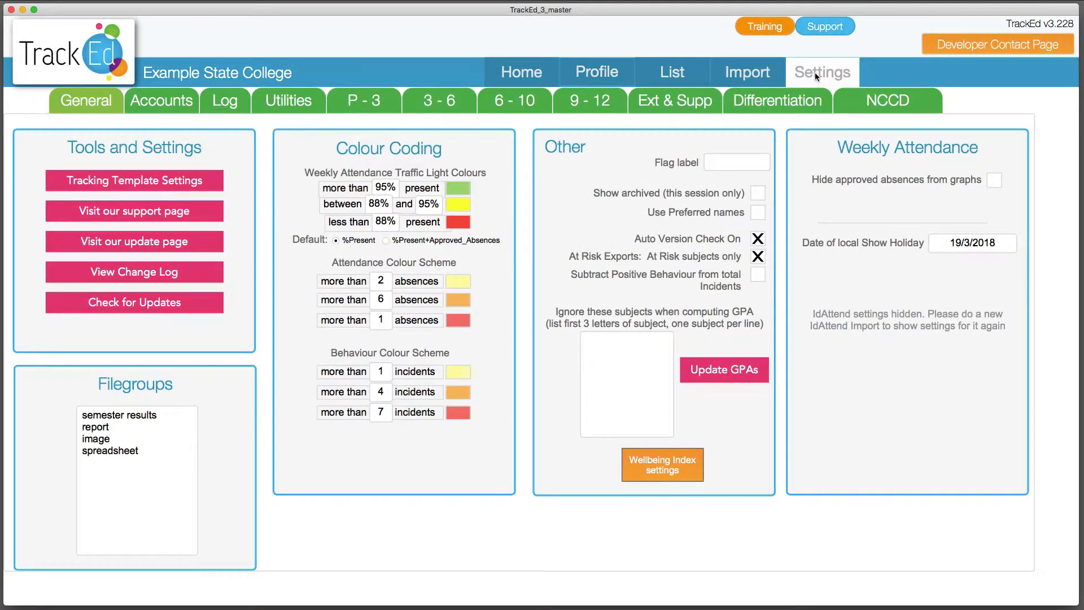
left_click(358, 102)
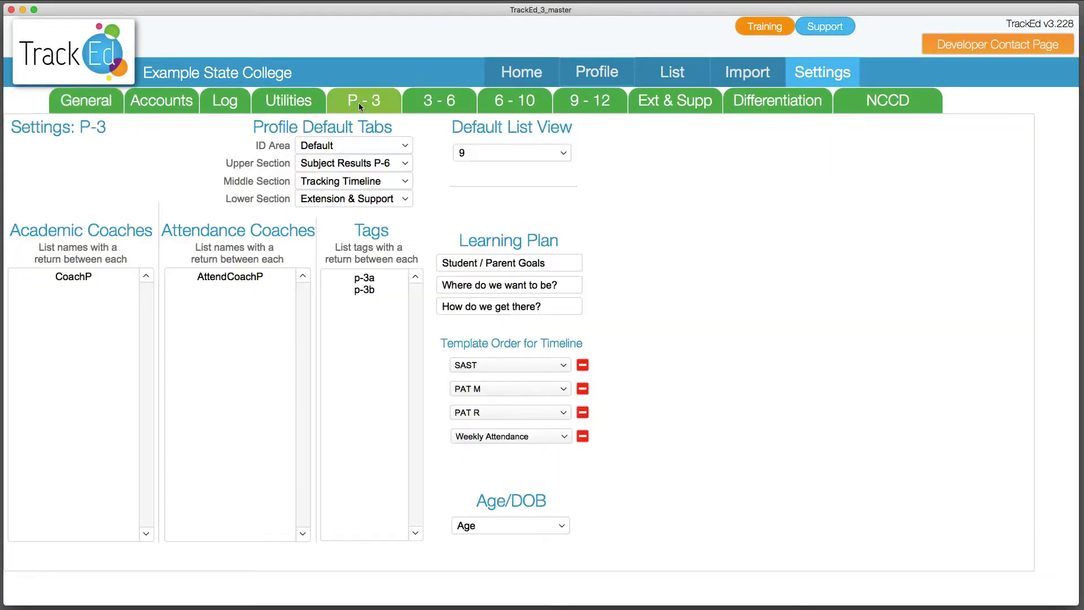
left_click(429, 103)
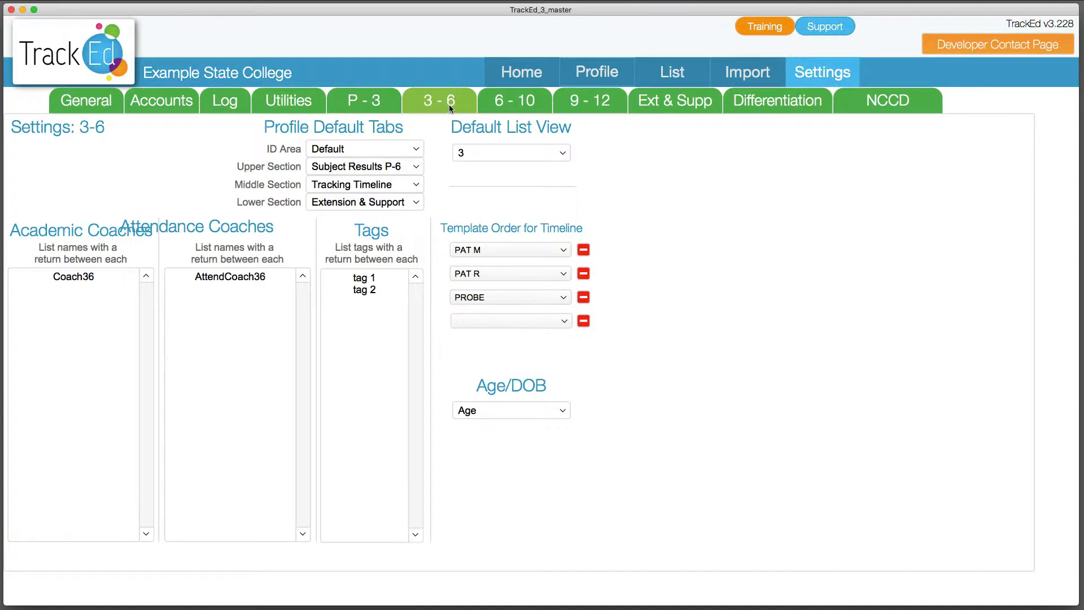
right_click(382, 293)
left_click(380, 290)
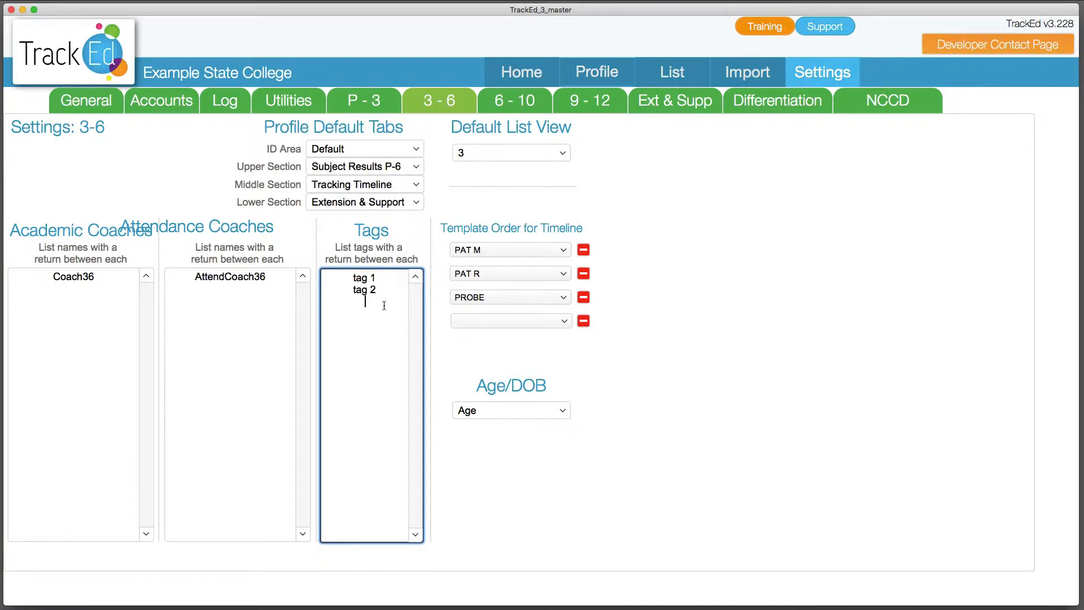
type("AR")
type("18T1")
key("Return")
left_click_drag(342, 300, 410, 361)
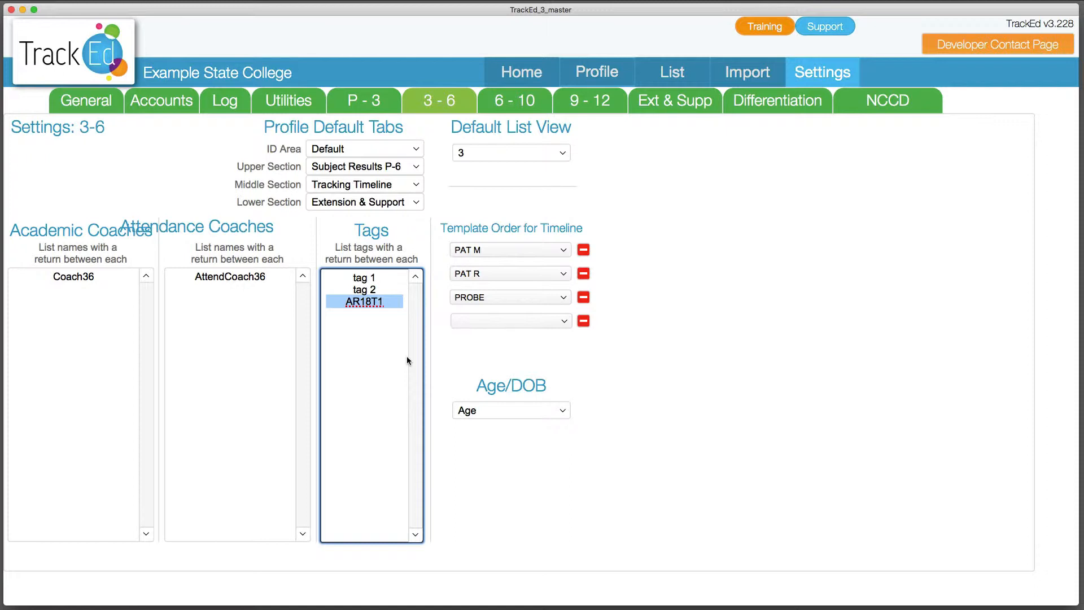
left_click(373, 336)
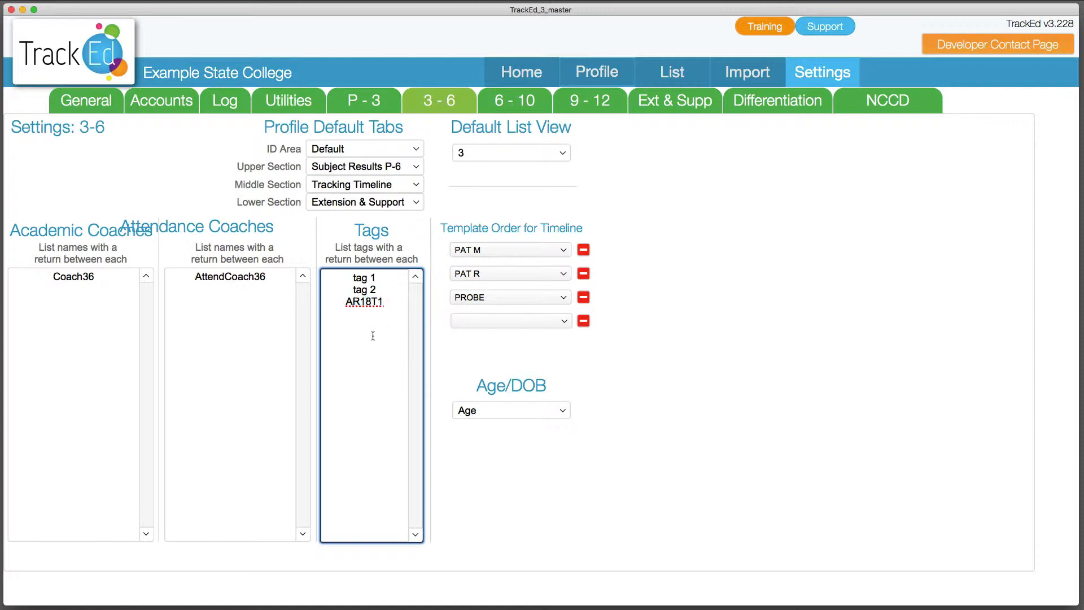
key("Return")
type("AR")
key("Return")
mouse_move(339, 299)
left_mouse_down()
mouse_move(370, 330)
mouse_move(390, 316)
mouse_move(327, 309)
left_mouse_up()
key("BackSpace")
key("BackSpace")
left_click(459, 375)
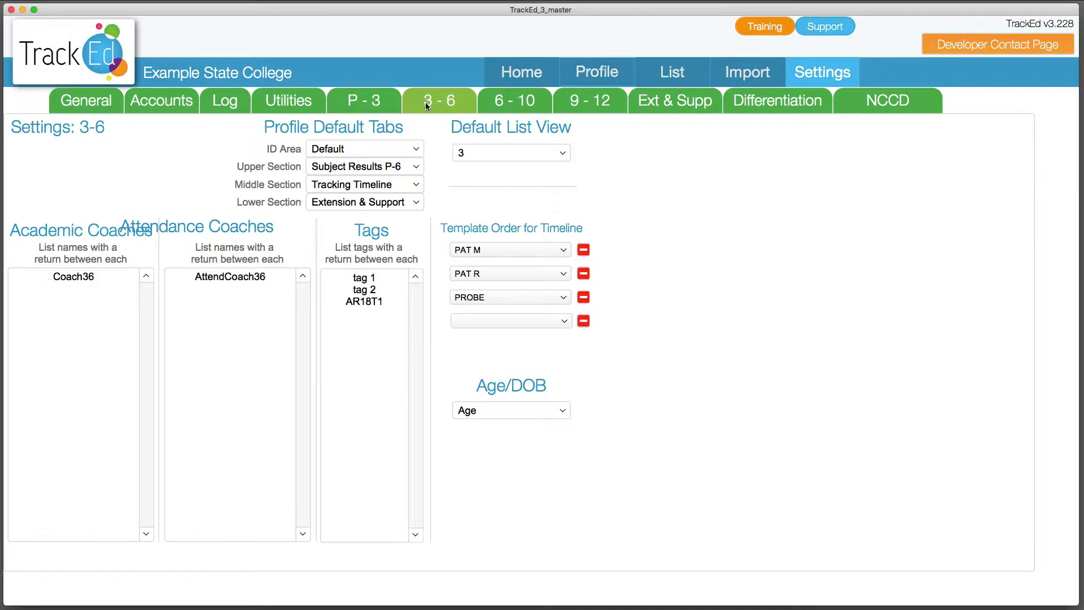
Set up a subject achievement search on the 3-6 profile for cohort 2018.06 covering 2 or more subjects
left_click(427, 104)
left_click(609, 75)
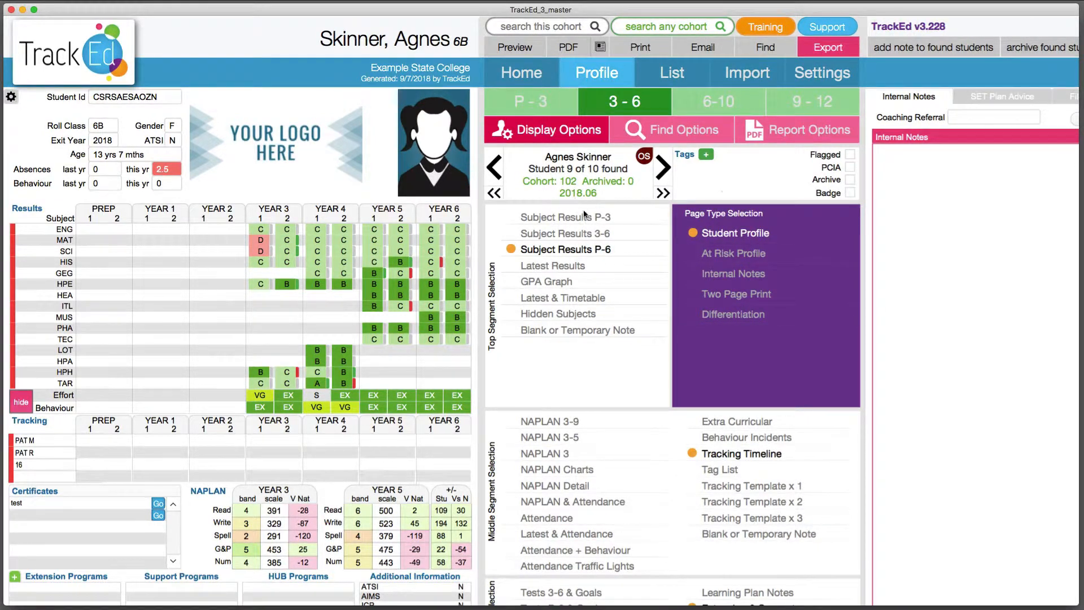
left_click(670, 136)
left_click(716, 263)
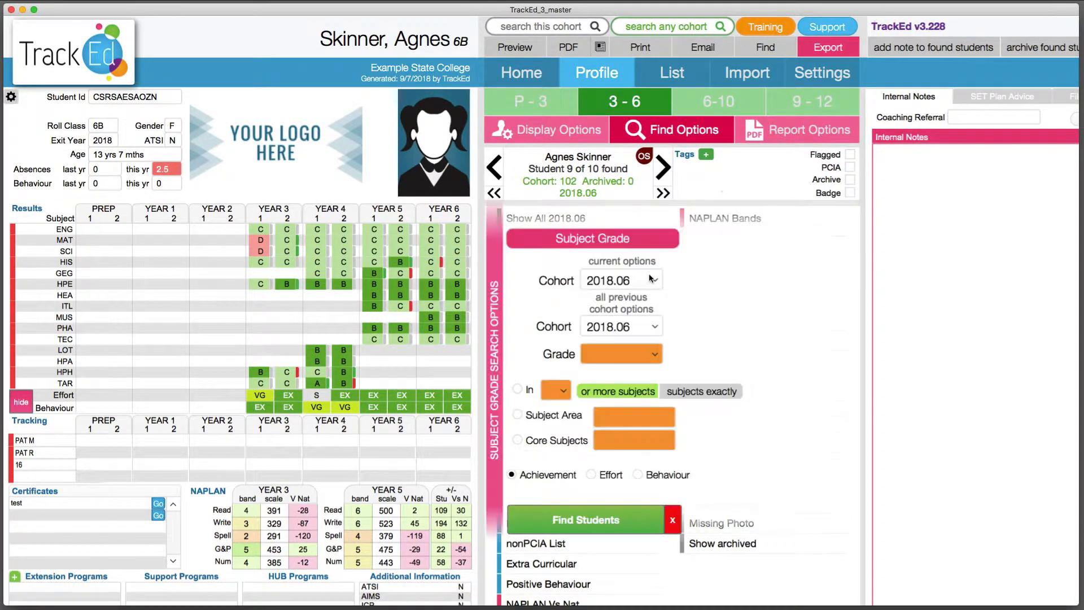
left_click(516, 391)
left_click(557, 391)
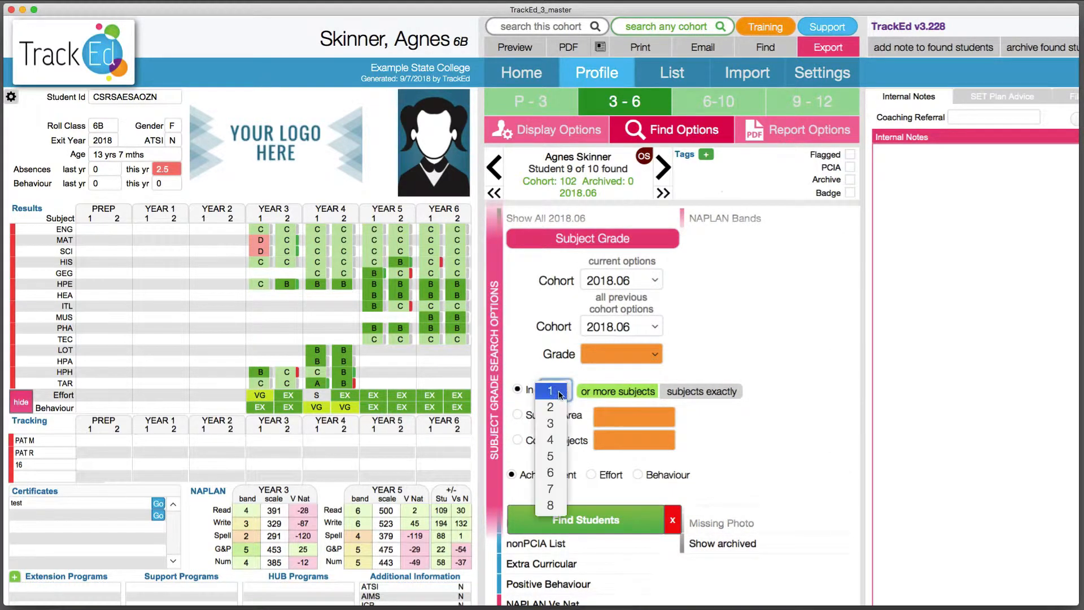
left_click(556, 410)
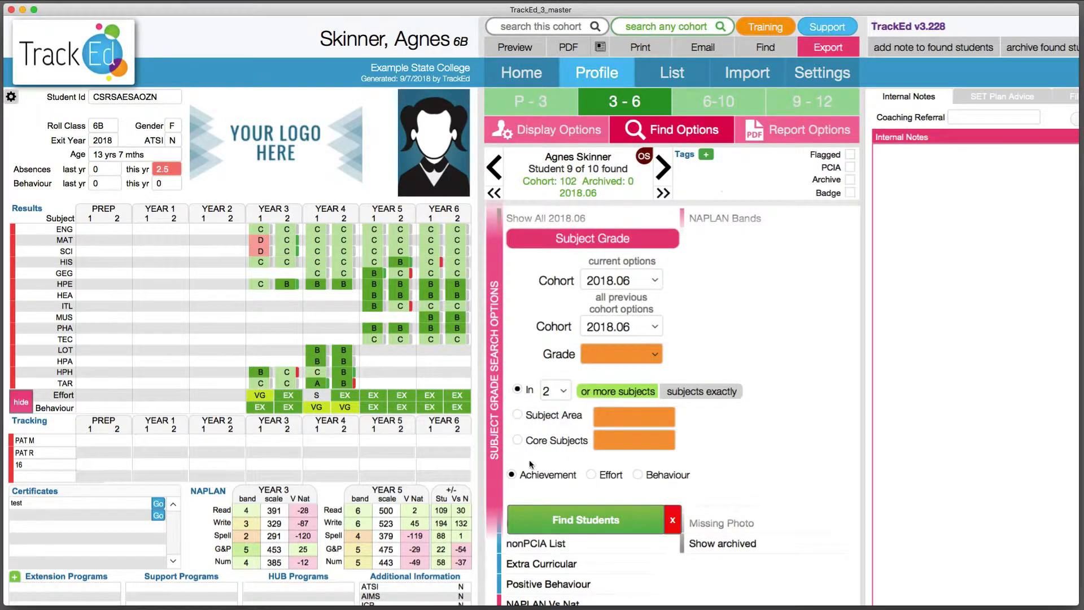
Choose the grade for the subject achievement search and find the matching students
left_click(546, 518)
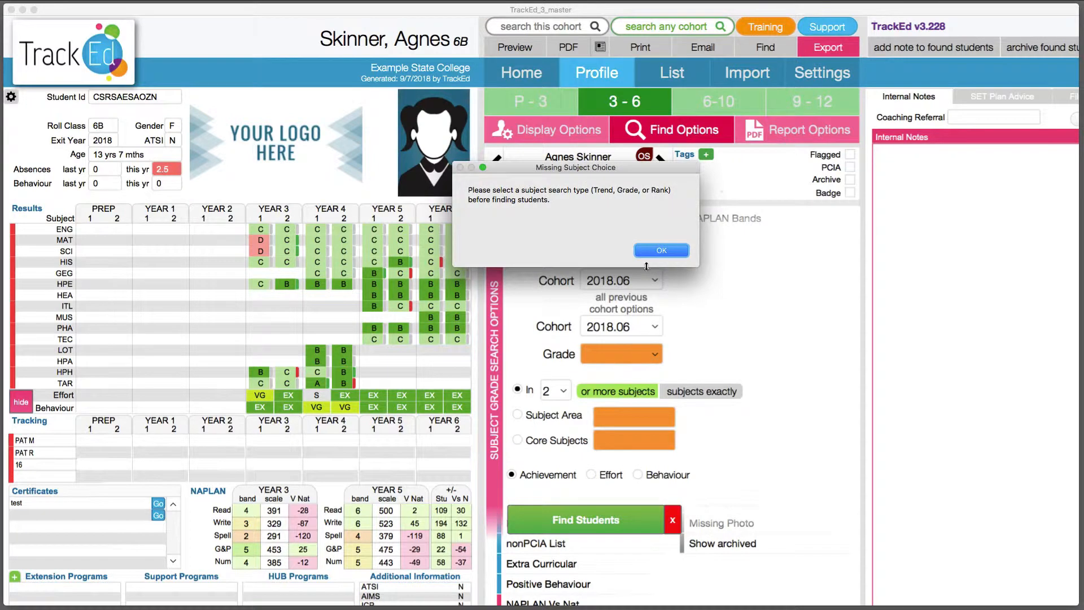
left_click(659, 250)
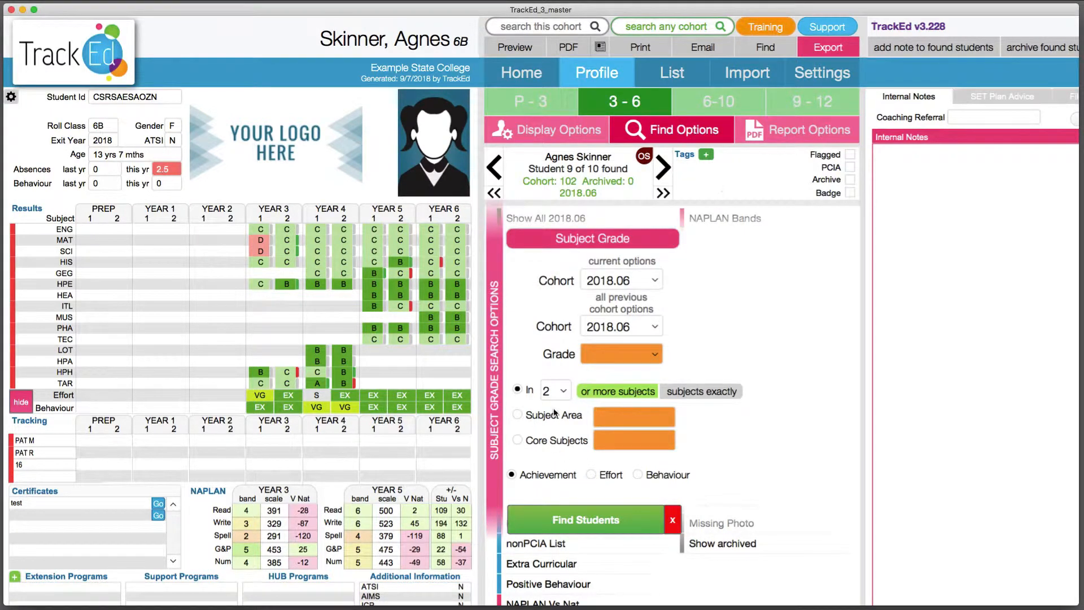
left_click(593, 351)
left_click(595, 371)
left_click(578, 514)
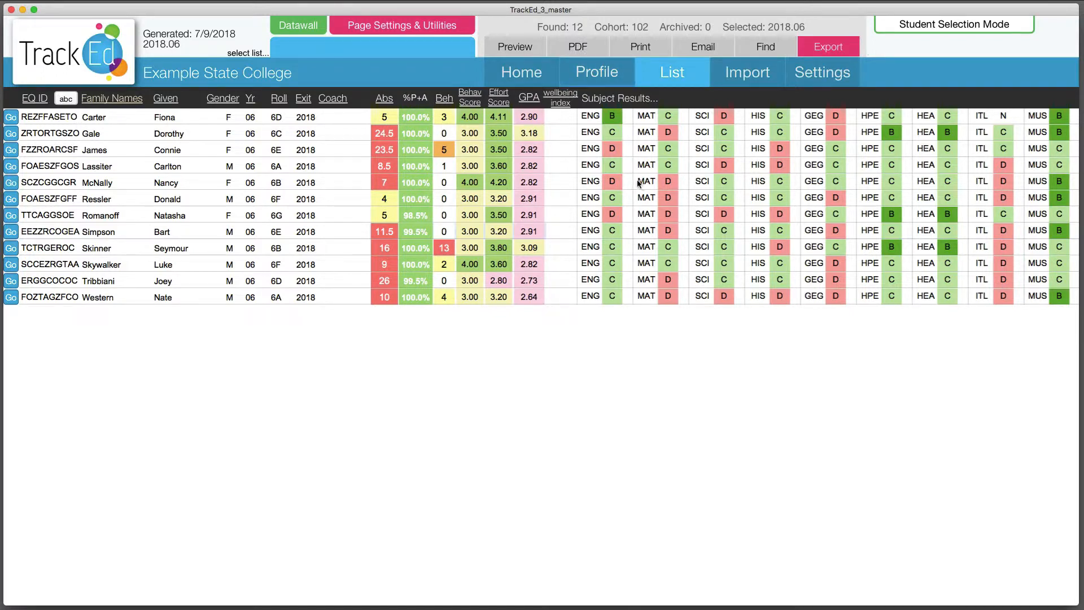
Go to the first found student's profile and add the AR18T1 tag to it
left_click(609, 76)
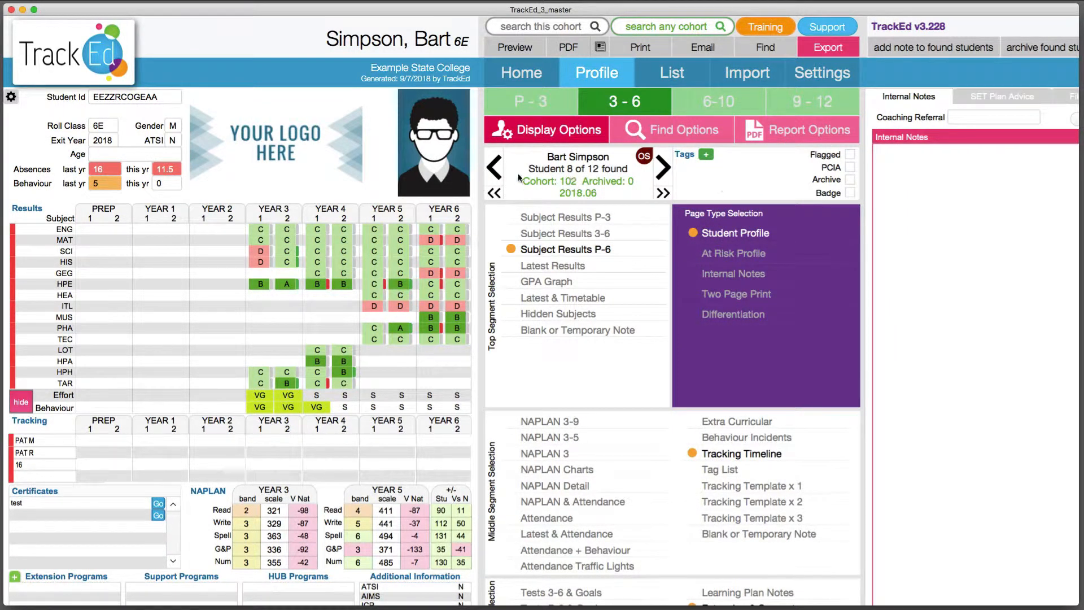
left_click(494, 194)
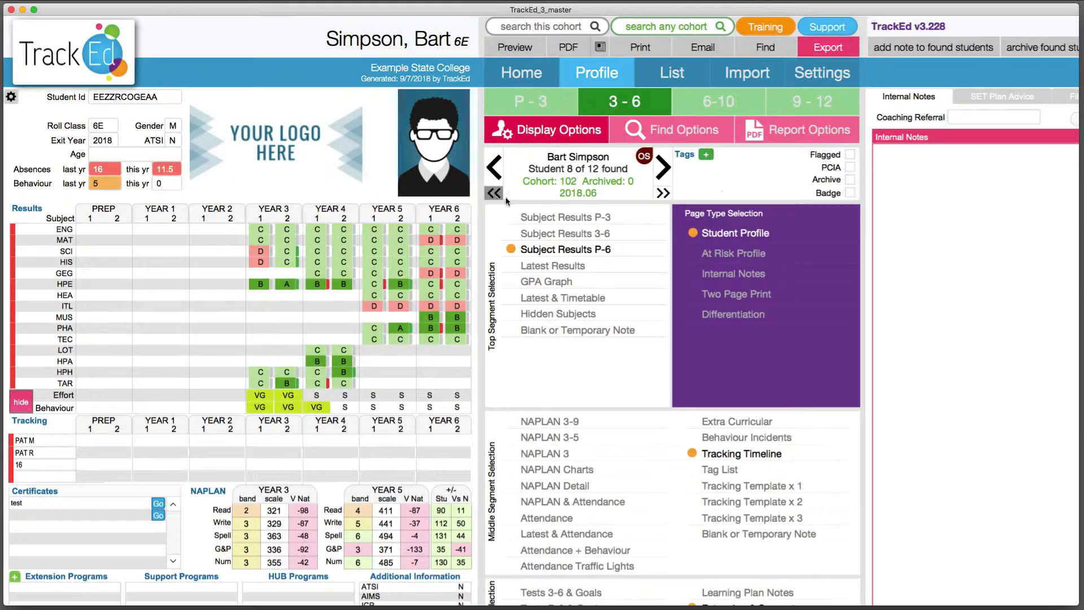
left_click(706, 156)
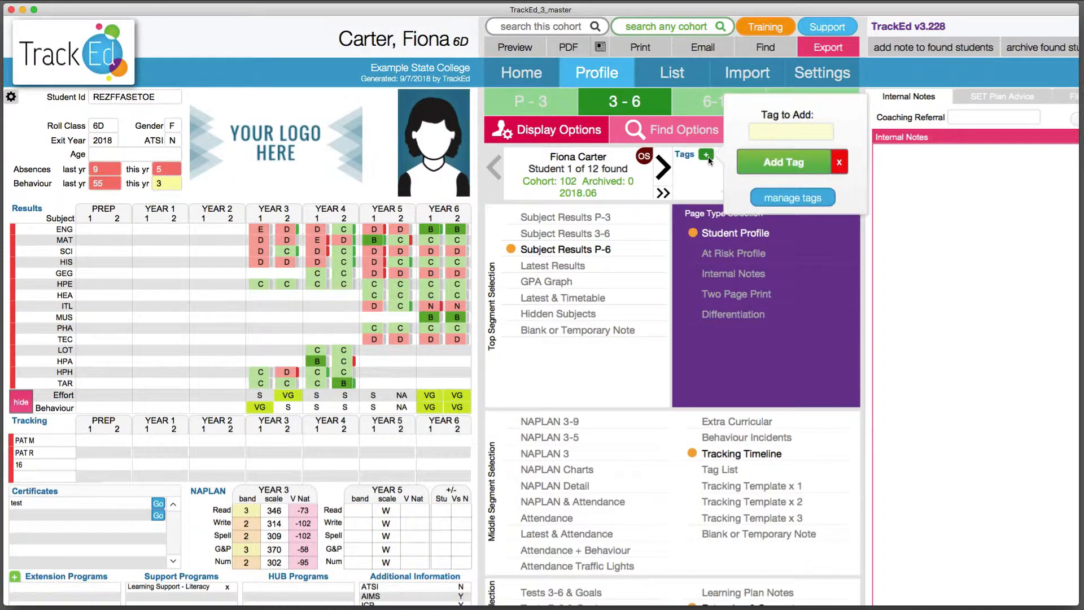
left_click(784, 131)
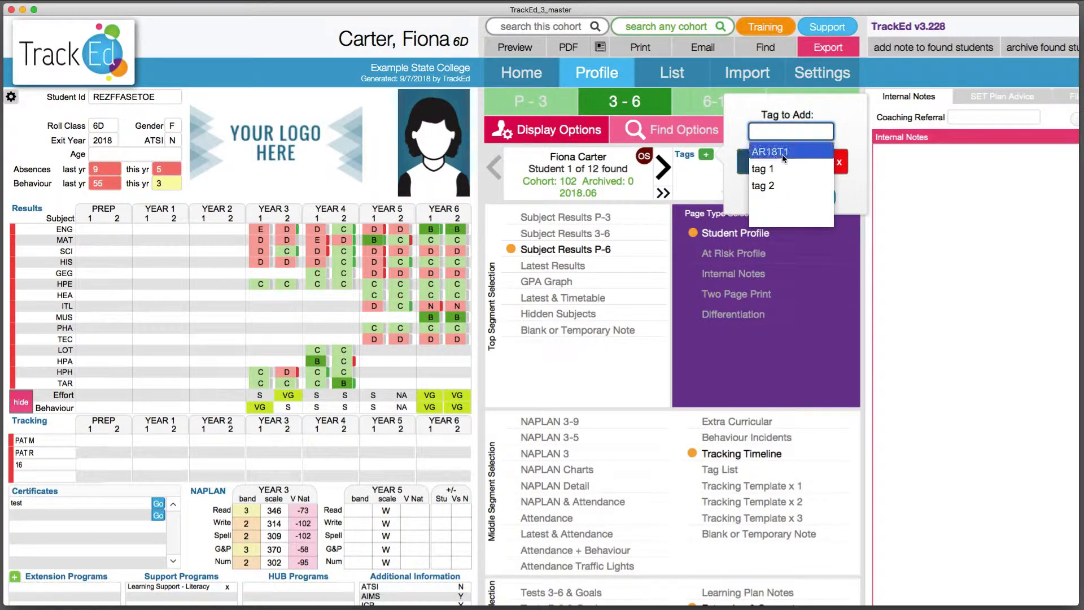
left_click(781, 153)
left_click(788, 161)
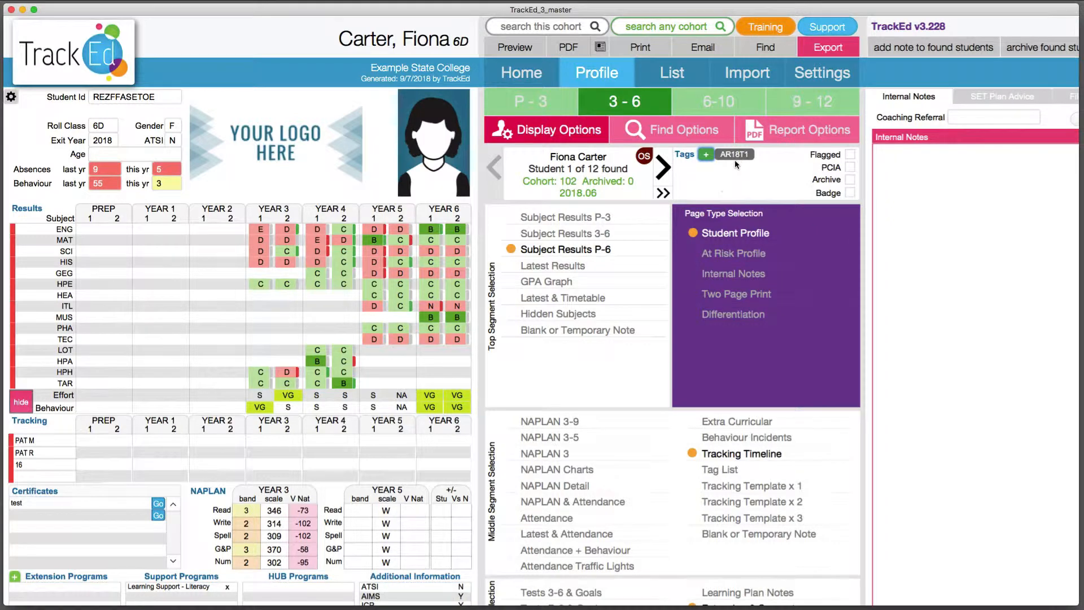
Add the AR18T1 tag to all found students in the Recent Semesters & Tags list
left_click(666, 79)
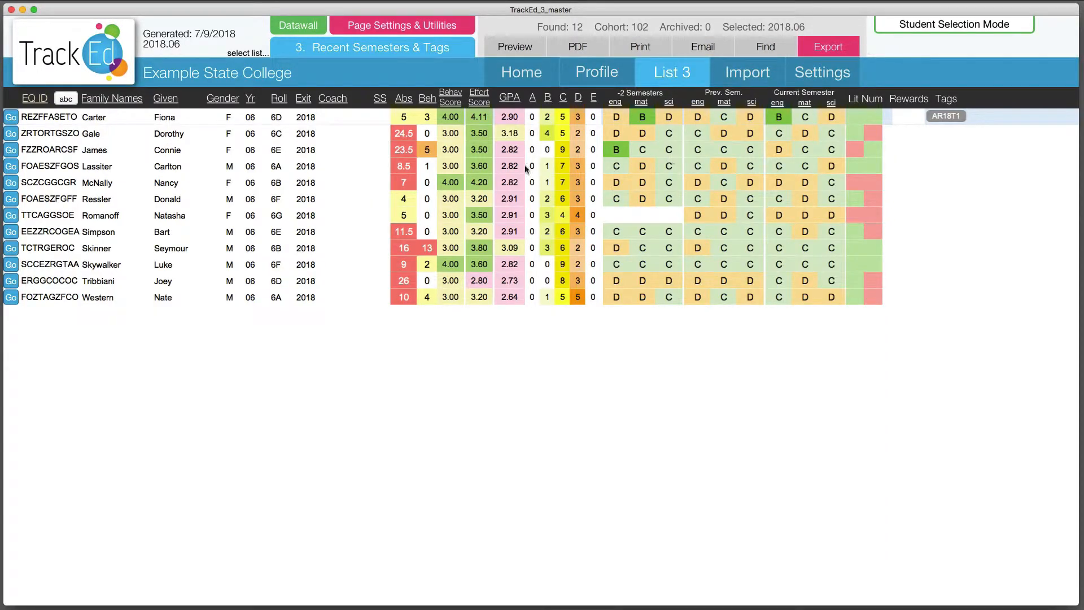
scroll(552, 169, "right", 15)
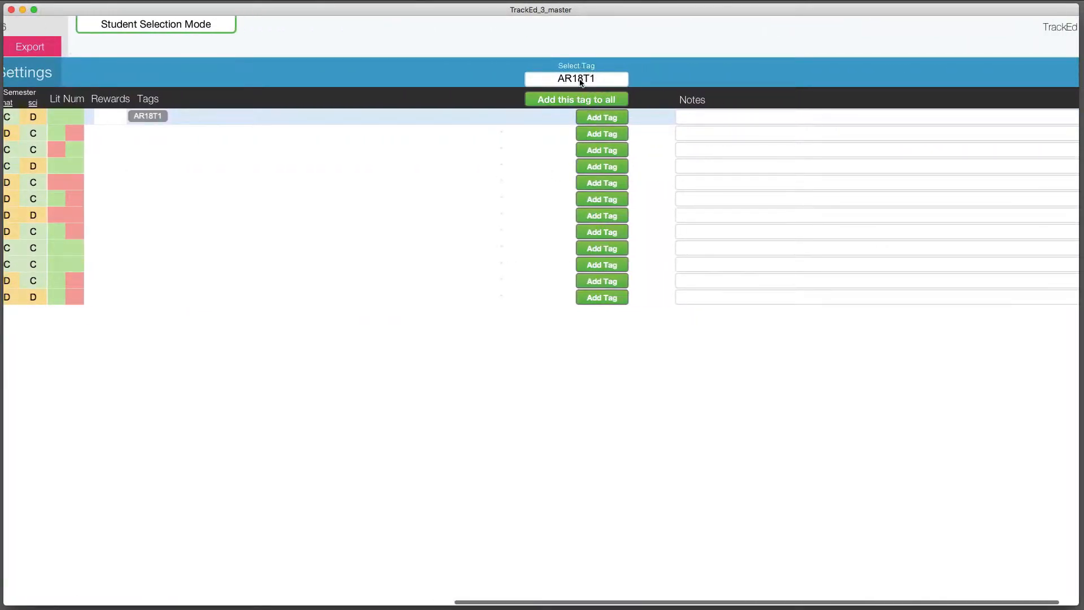
left_click(574, 99)
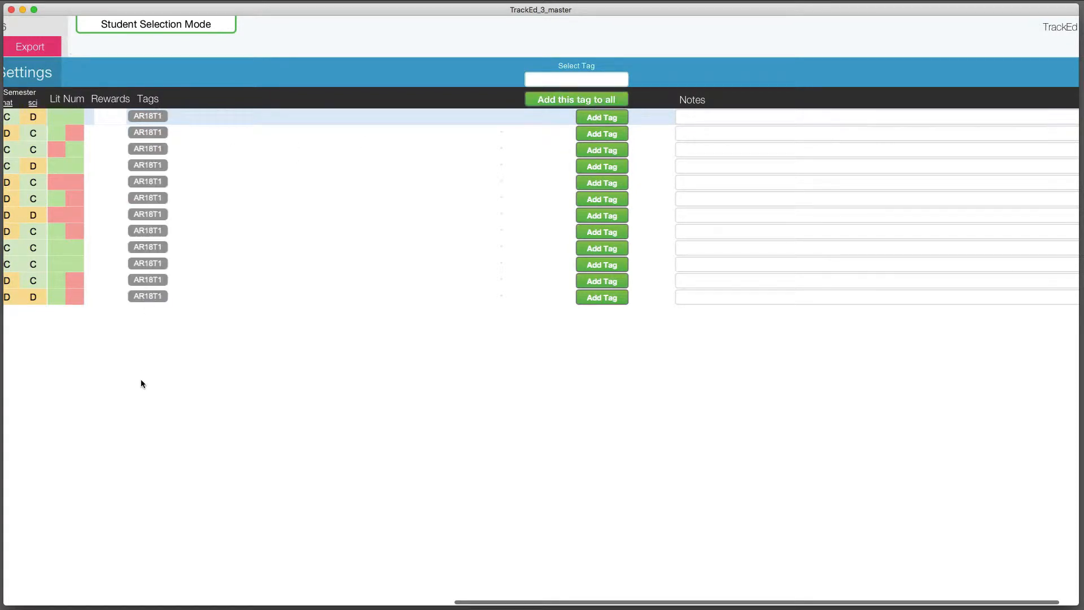
scroll(170, 362, "left", 10)
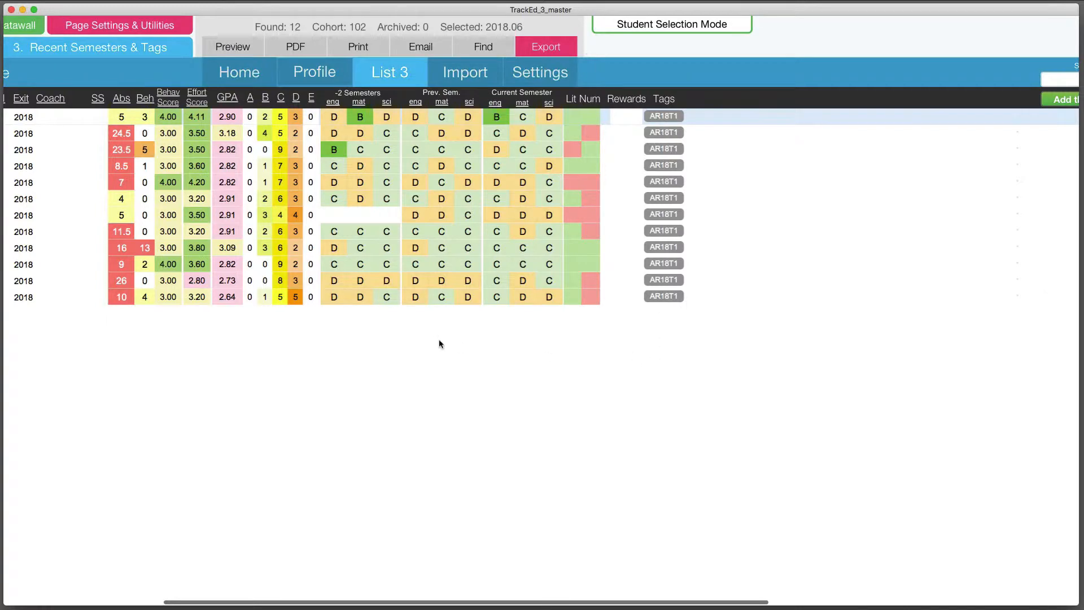
scroll(439, 344, "left", 5)
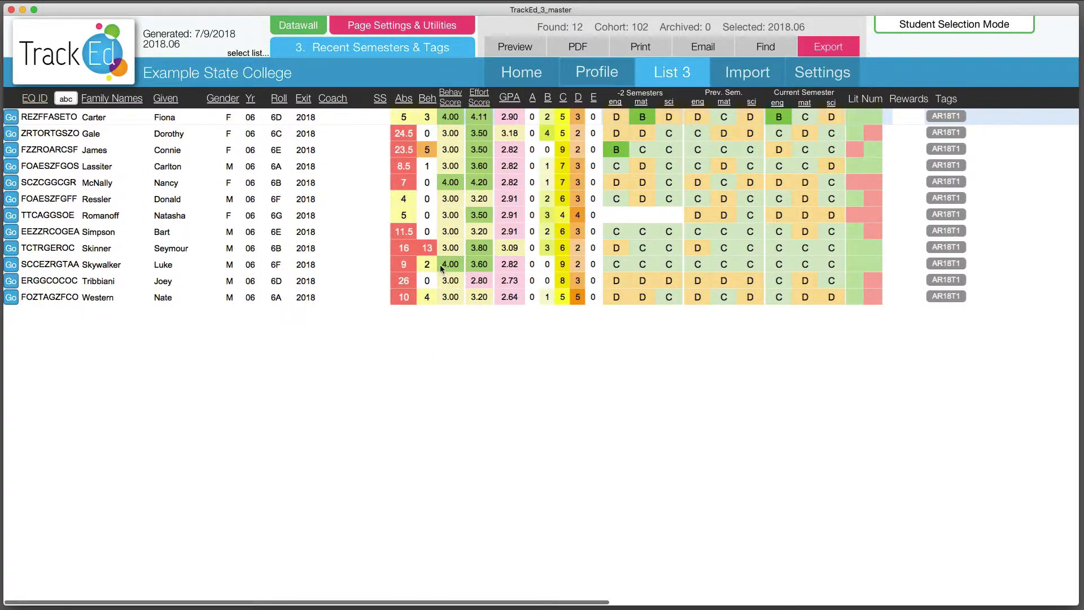
Examine the list's page utilities for tagging all found students, and close them
left_click(409, 27)
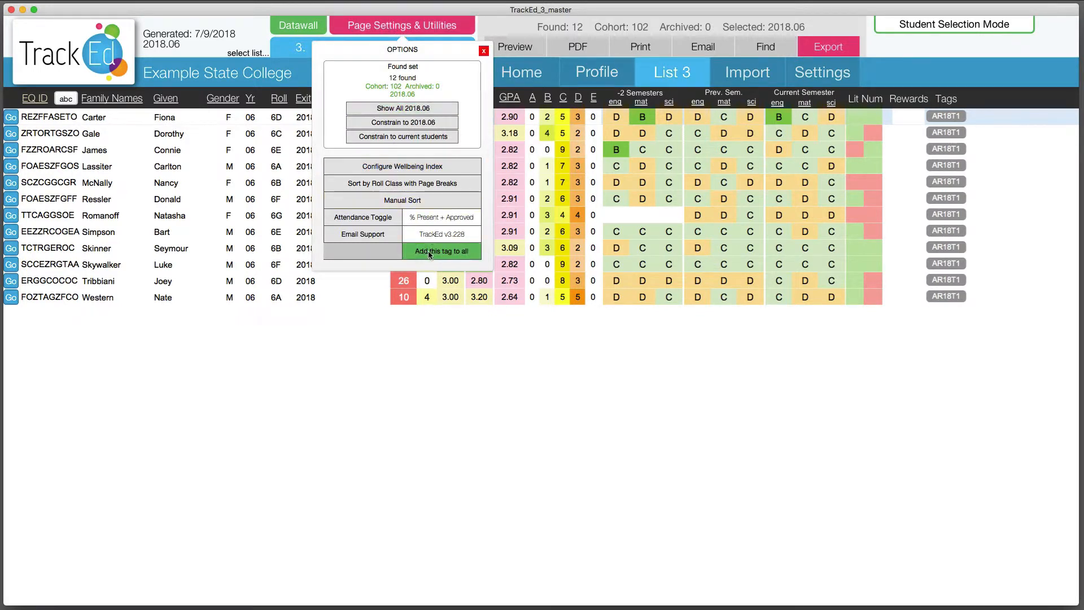
left_click(429, 254)
left_click(483, 50)
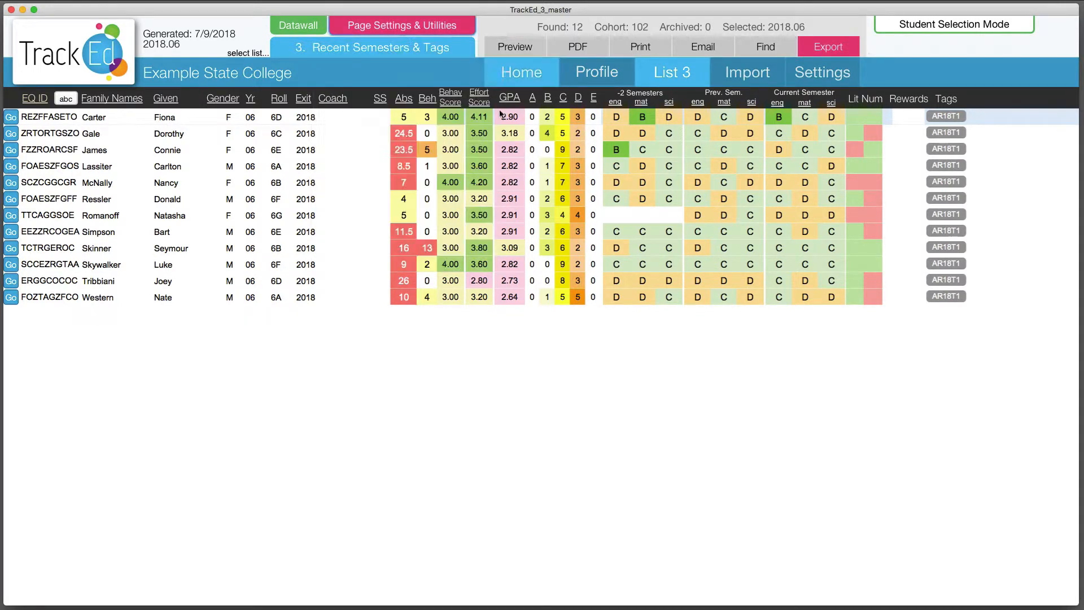
Remove the AR18T1 tag from the first found student's profile only
left_click(614, 73)
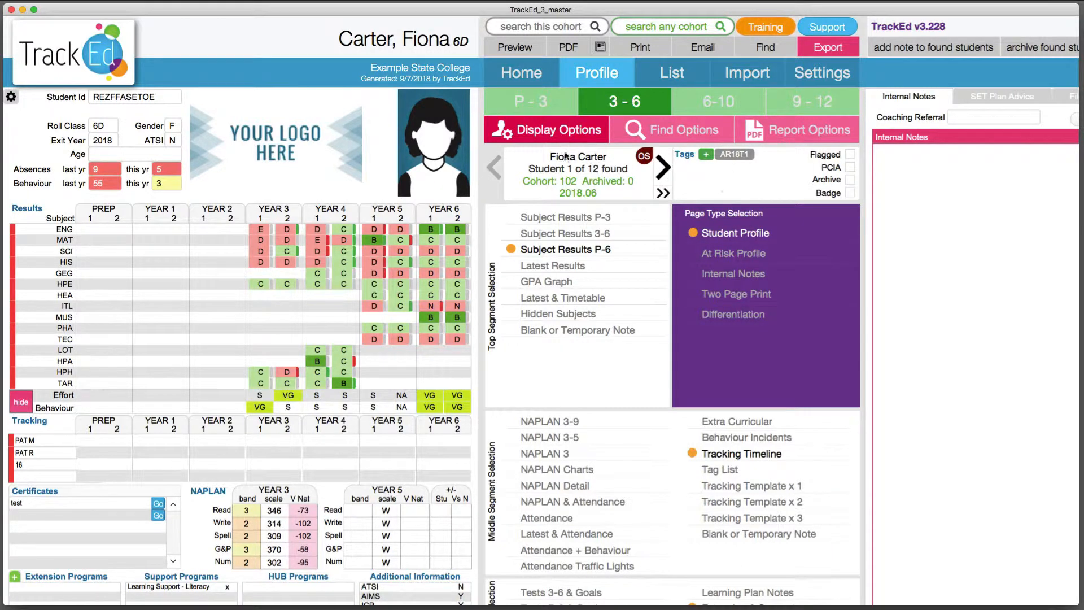
left_click(730, 154)
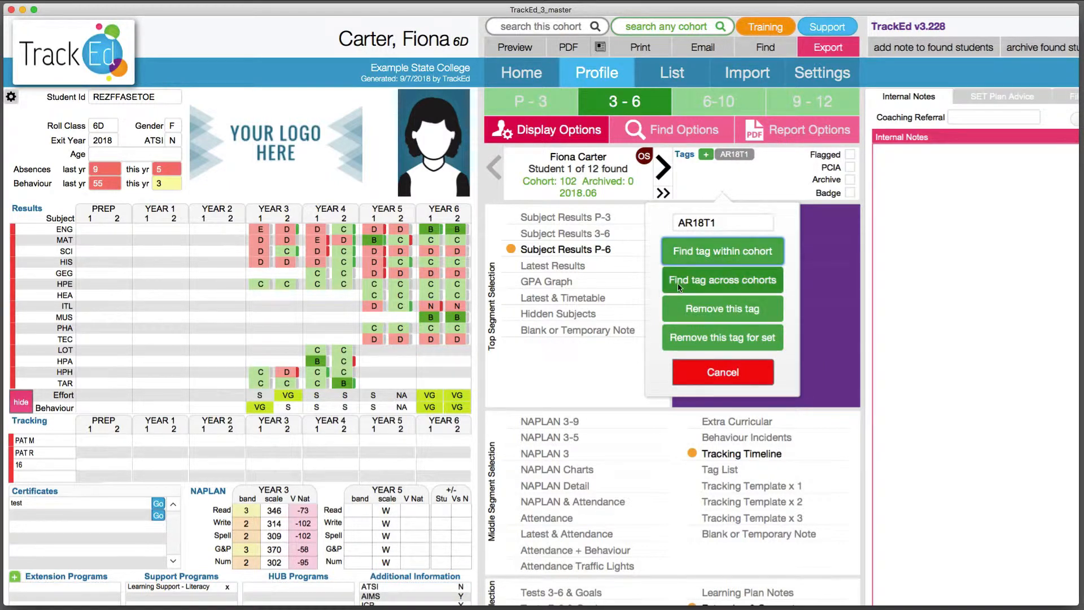
left_click(729, 308)
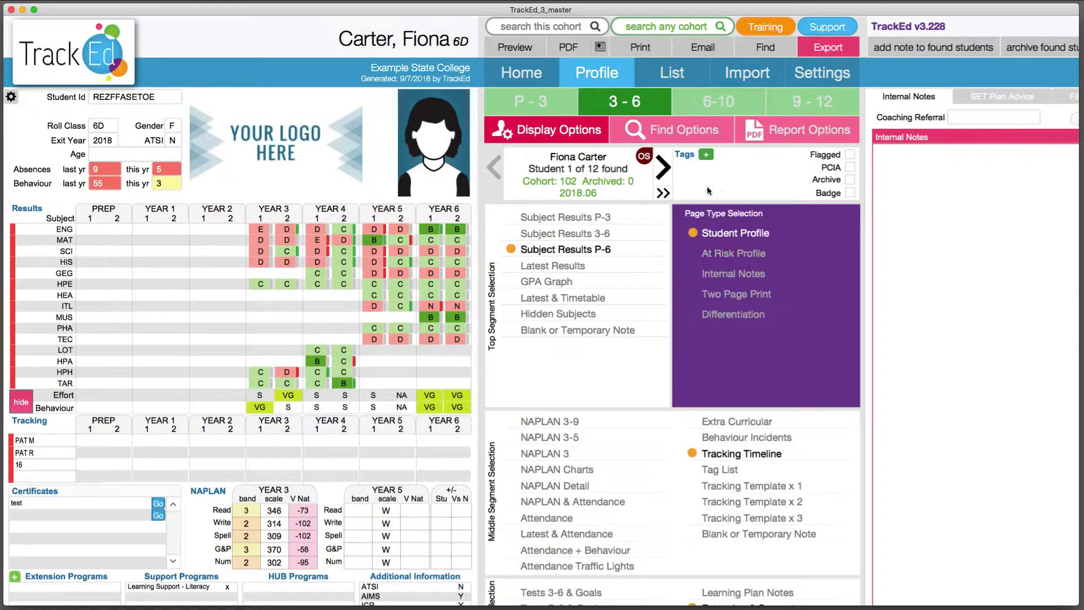
Review the AR18T1 tag's options on the second found student's profile and cancel them
left_click(665, 167)
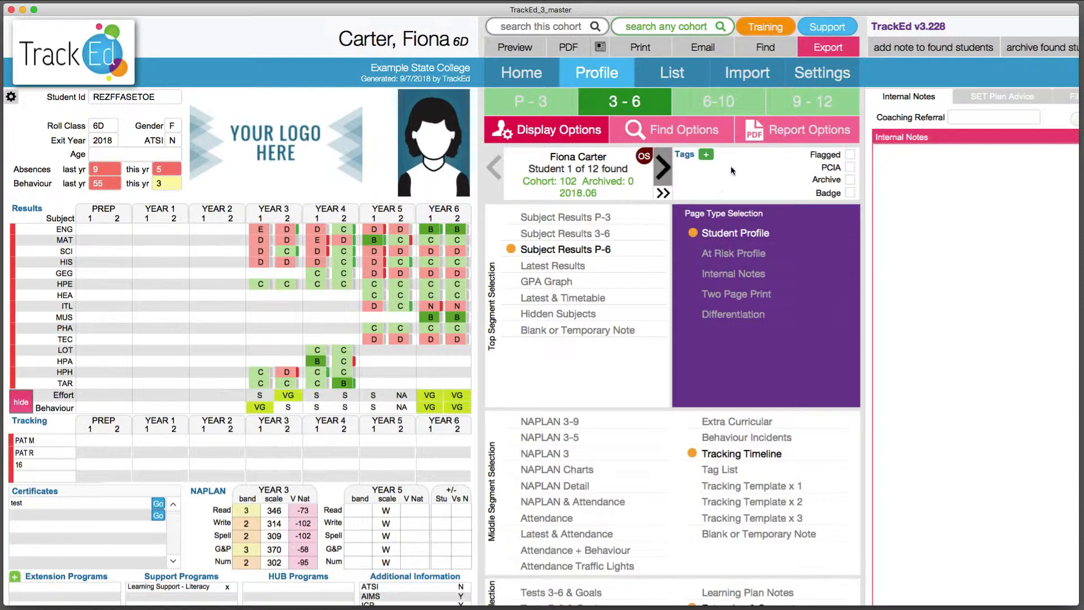
left_click(733, 155)
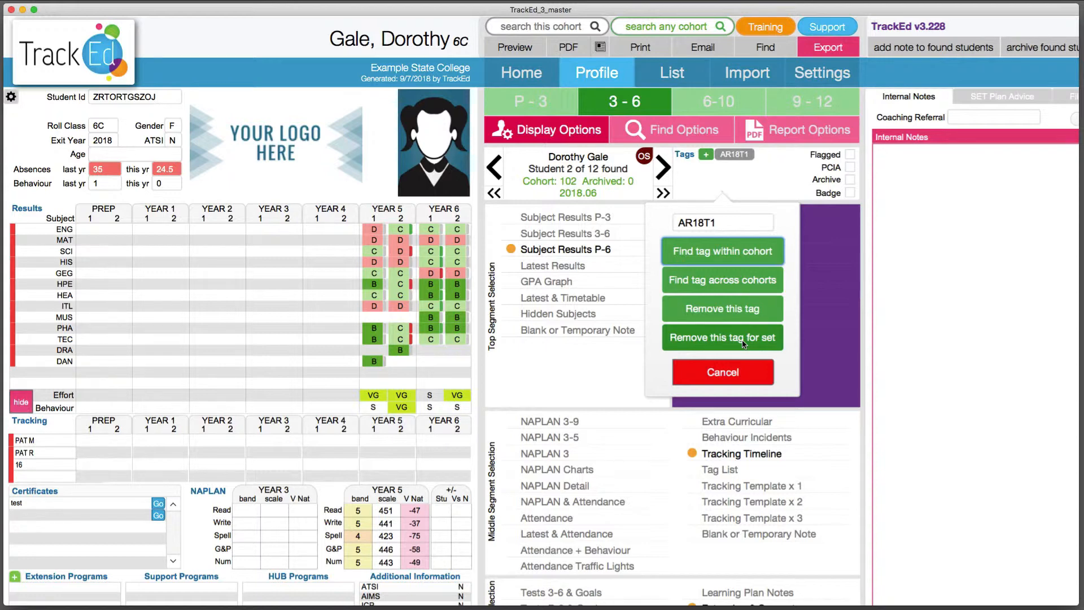
left_click(737, 370)
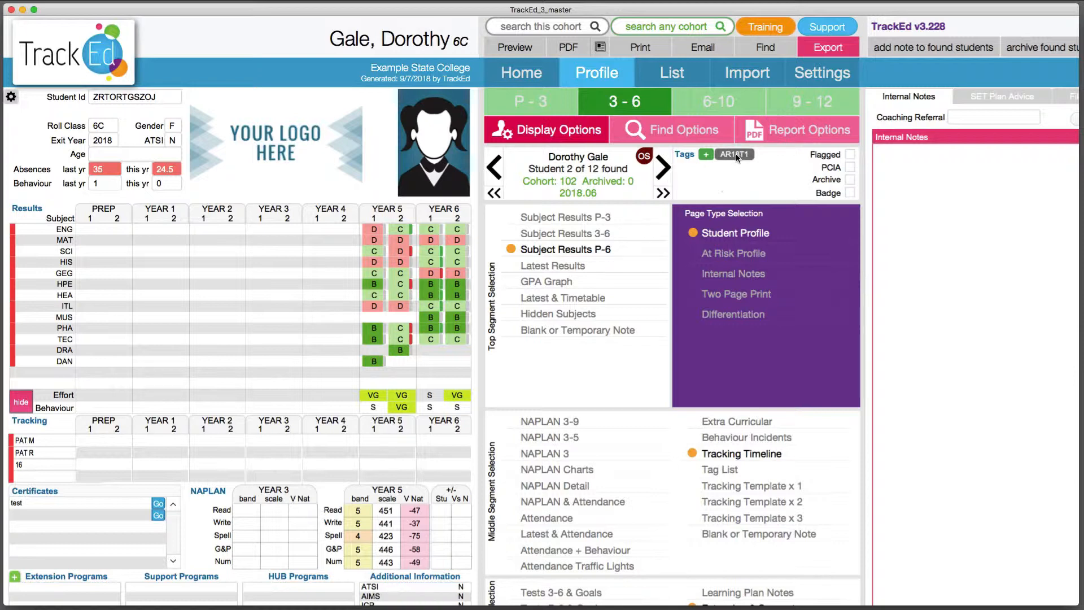
Add a new tag named AR18T2 to the Tags list in the 3-6 settings
left_click(822, 72)
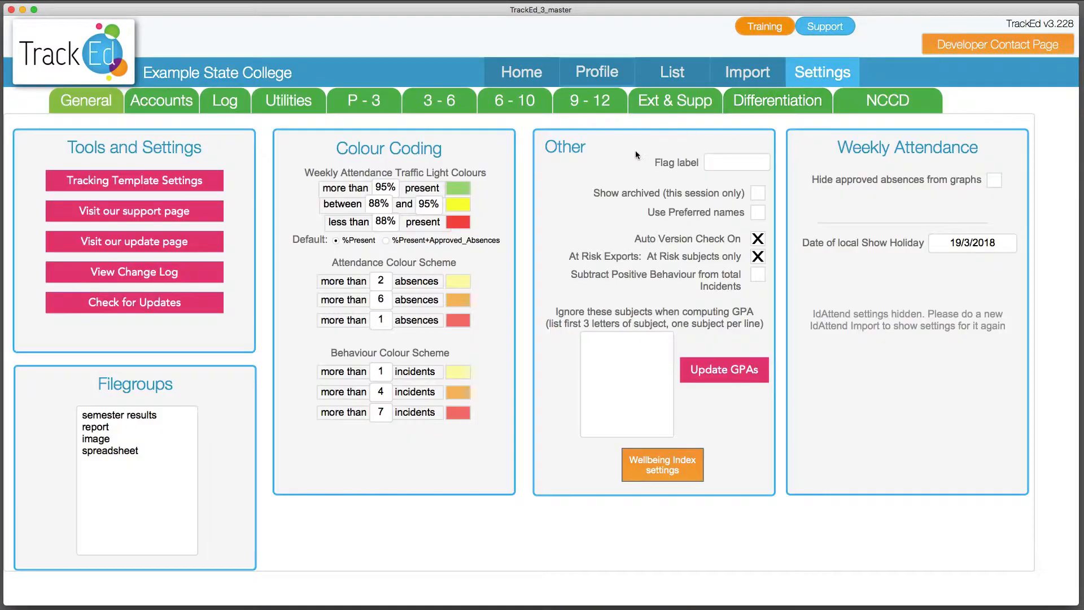
left_click(439, 100)
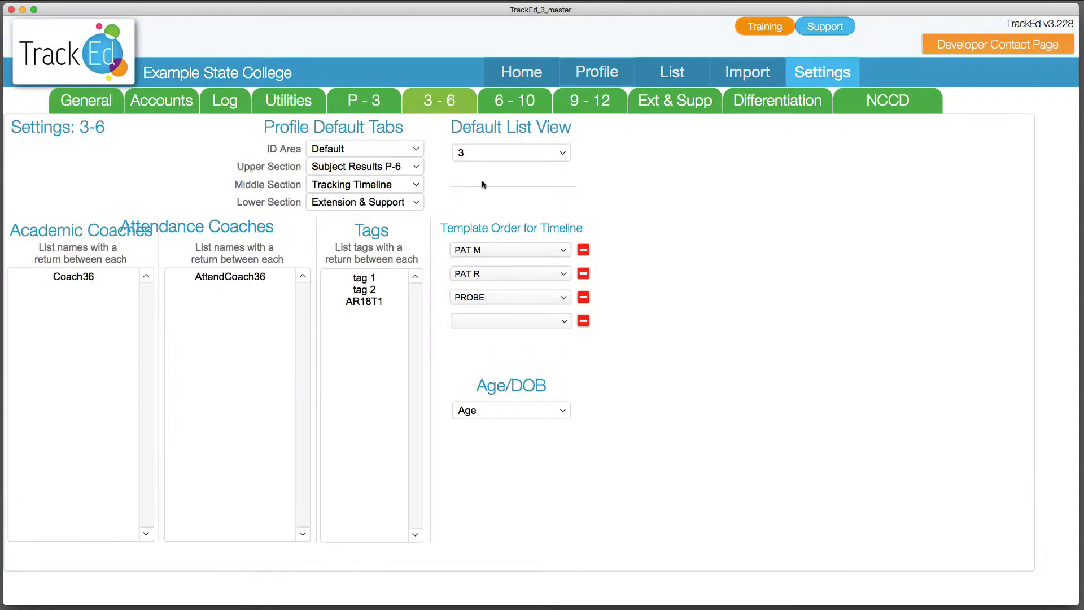
left_click(391, 314)
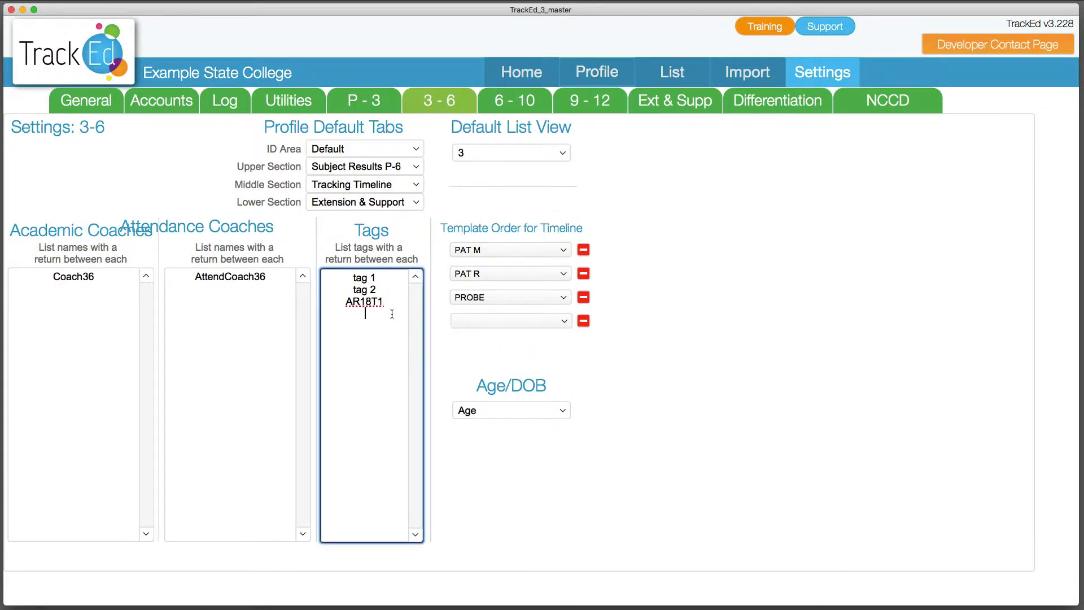
type("AR18T2")
left_click(470, 361)
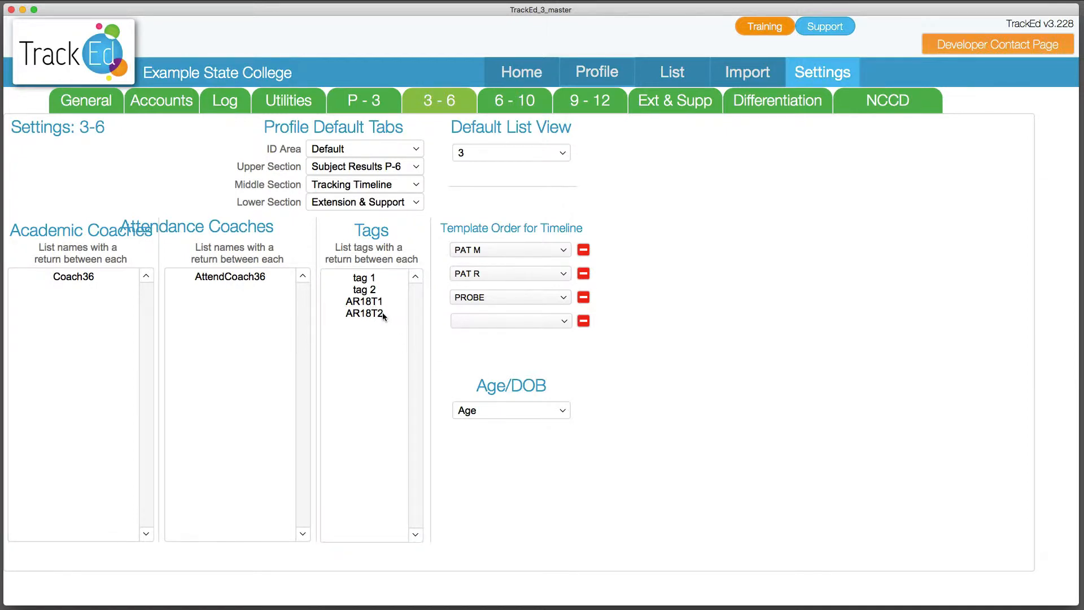
Run a subject grade search in cohort 2018.06 for students with Failing effort in 1 or more subjects
left_click(613, 77)
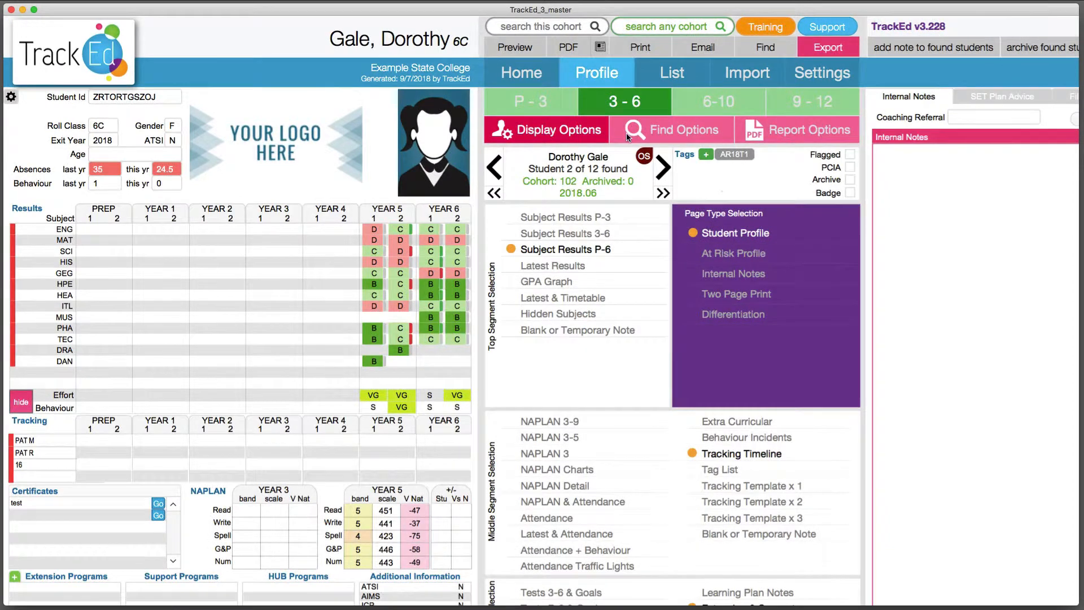
left_click(696, 141)
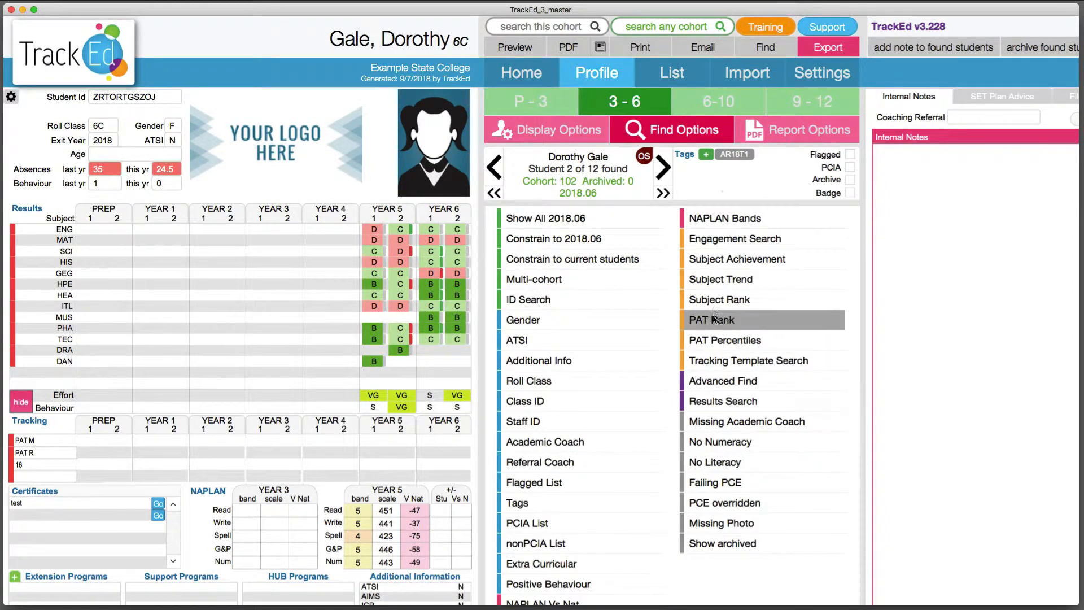
left_click(726, 261)
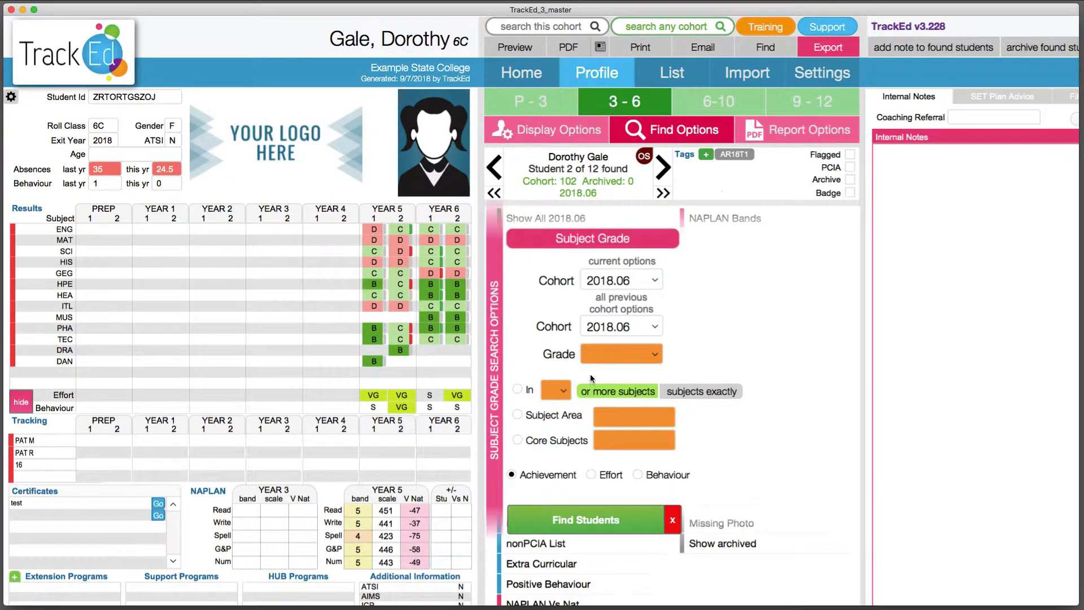
left_click(621, 354)
left_click(609, 370)
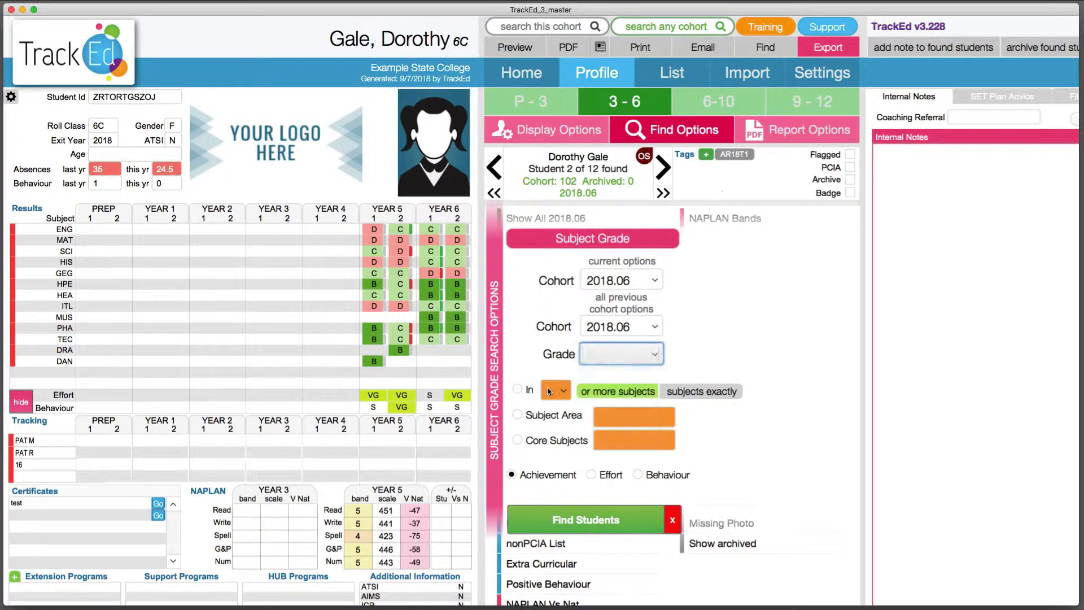
left_click(518, 389)
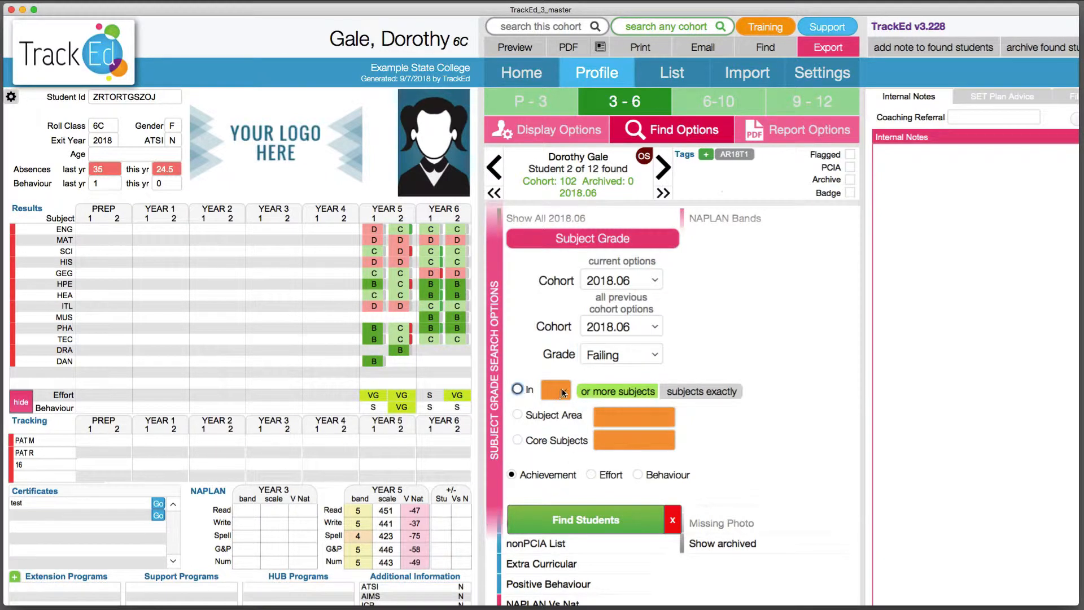
left_click(560, 390)
left_click(550, 390)
left_click(591, 474)
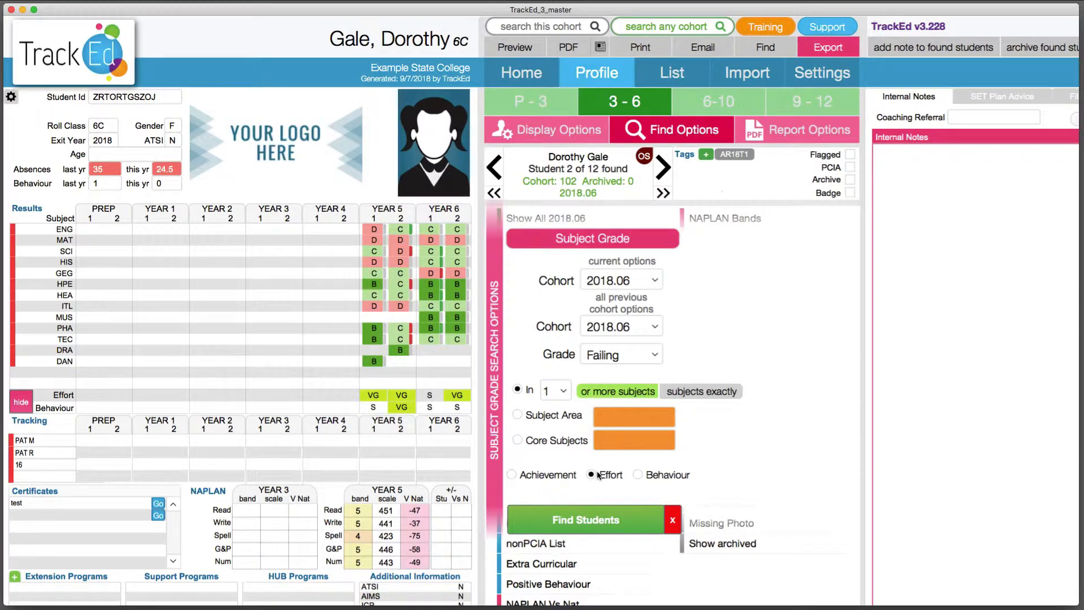
left_click(594, 520)
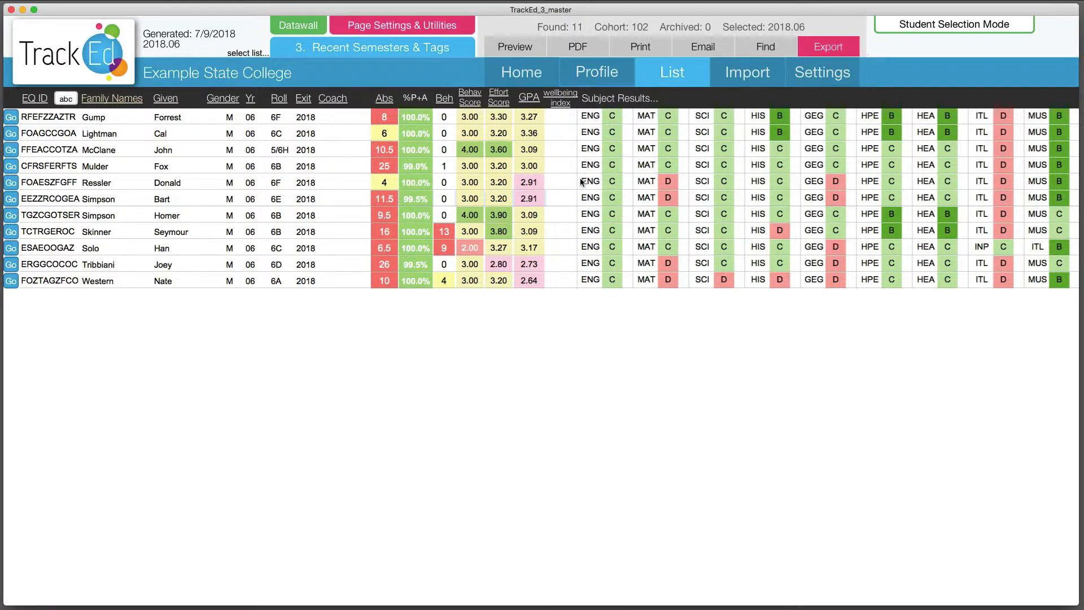
Add the AR18T2 tag to all found students in the list
scroll(678, 171, "right", 10)
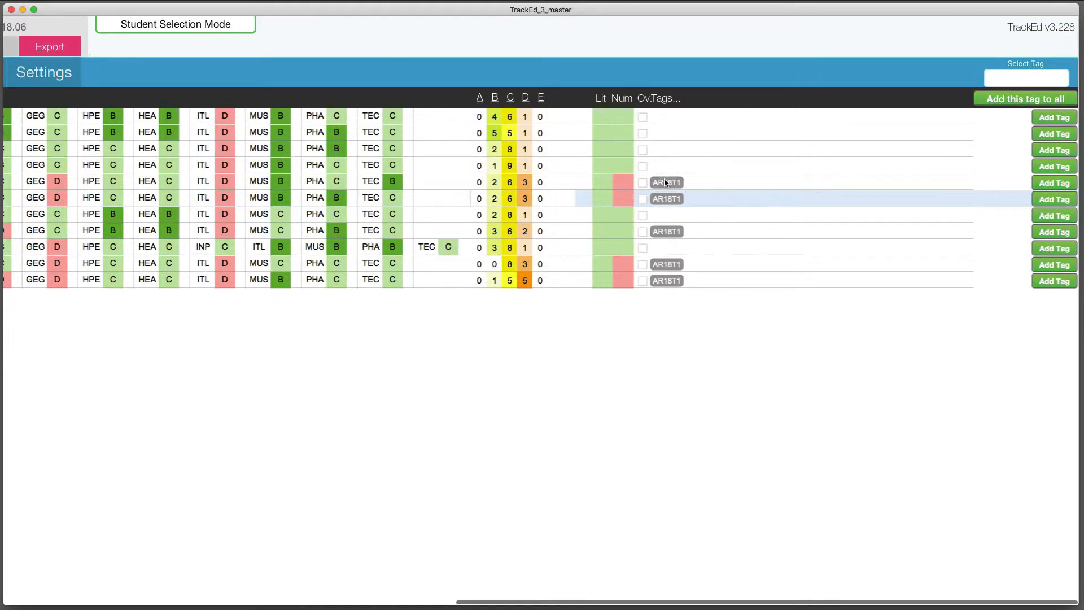
left_click(1022, 79)
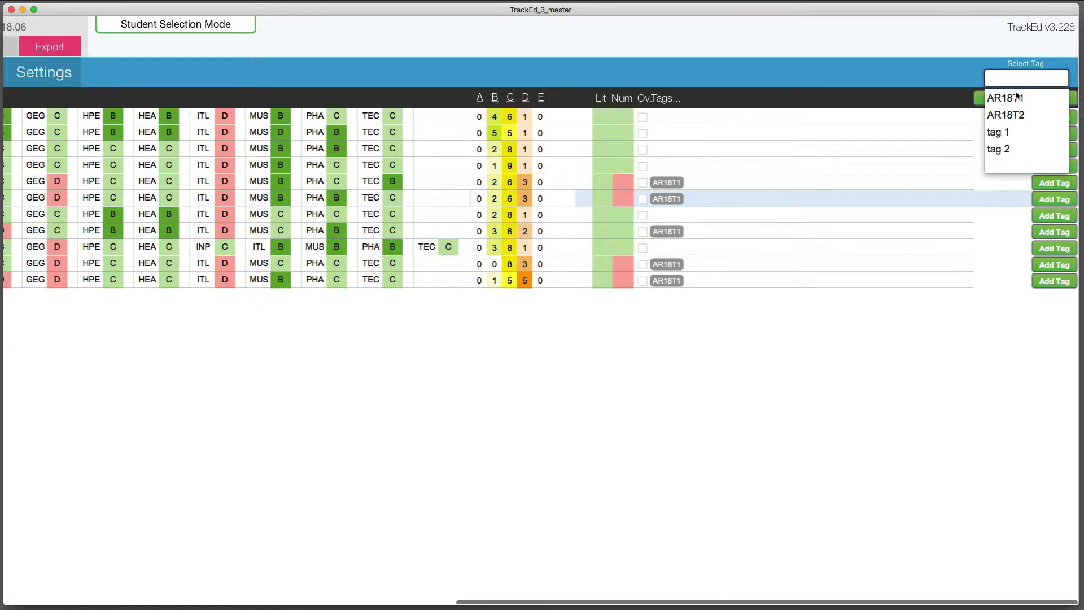
left_click(1014, 115)
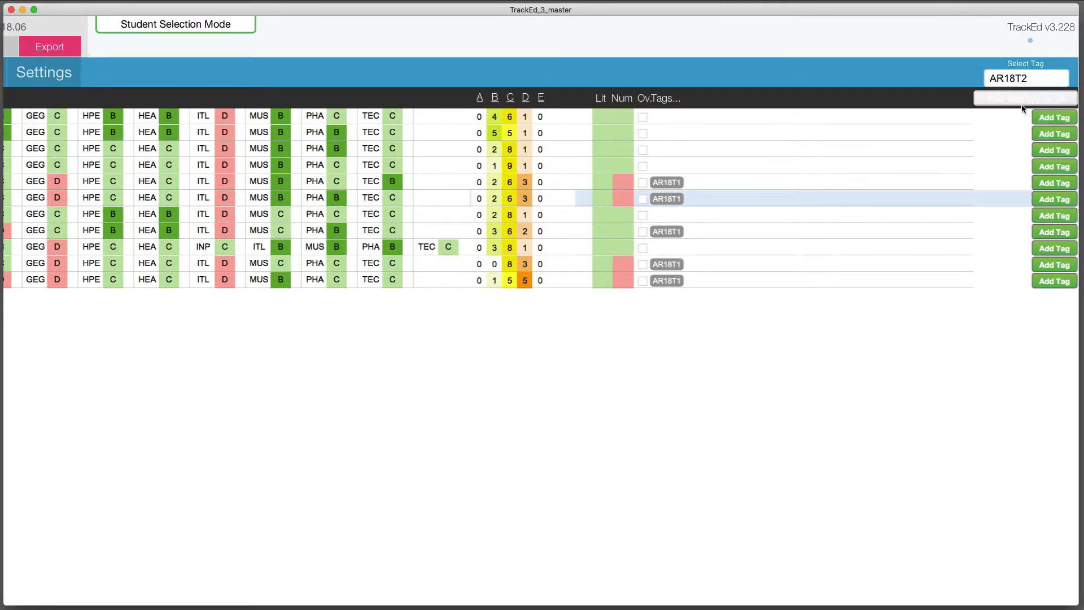
left_click(1023, 105)
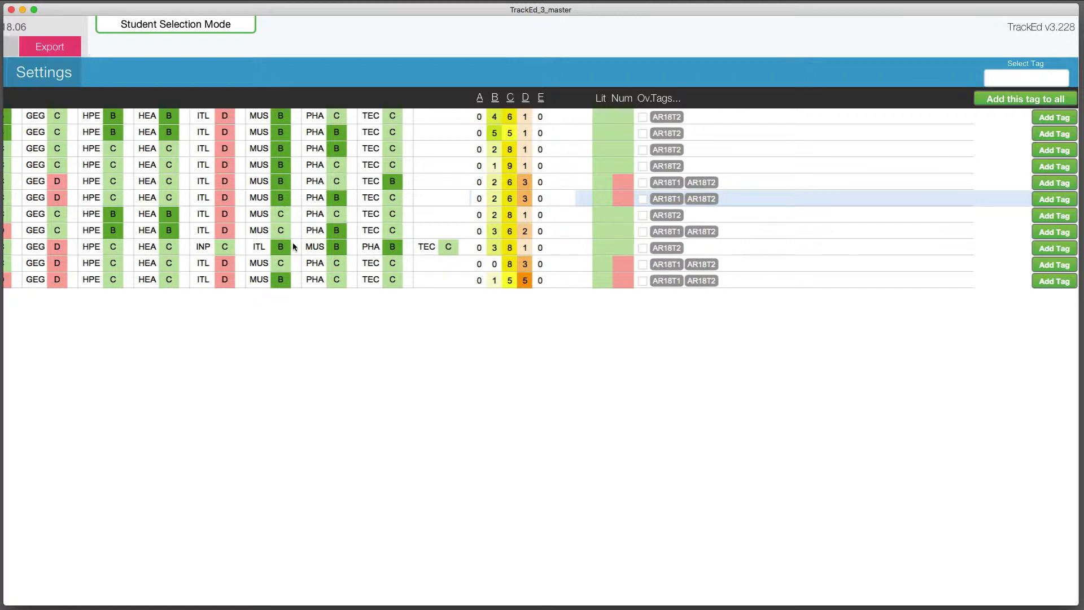
Show all 2018.06 students in the list and review the tags assigned to them
scroll(347, 231, "left", 10)
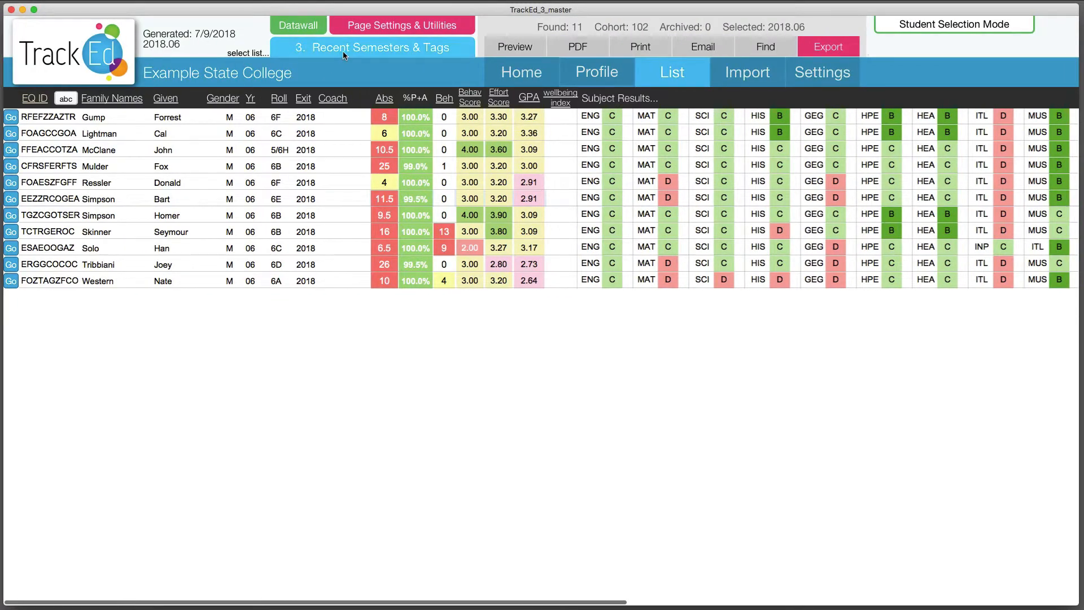
left_click(363, 28)
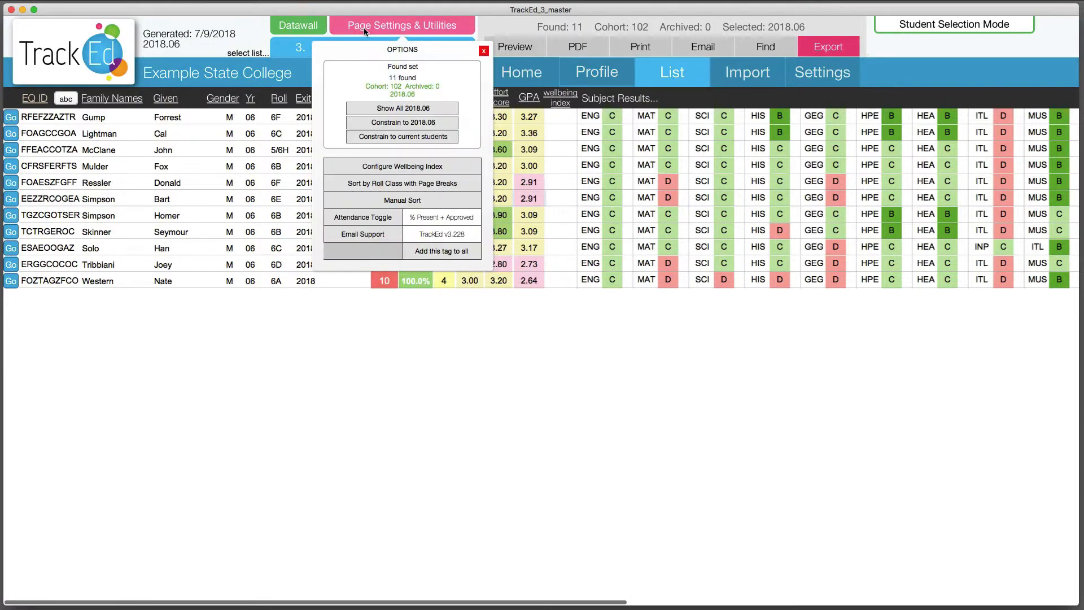
left_click(396, 110)
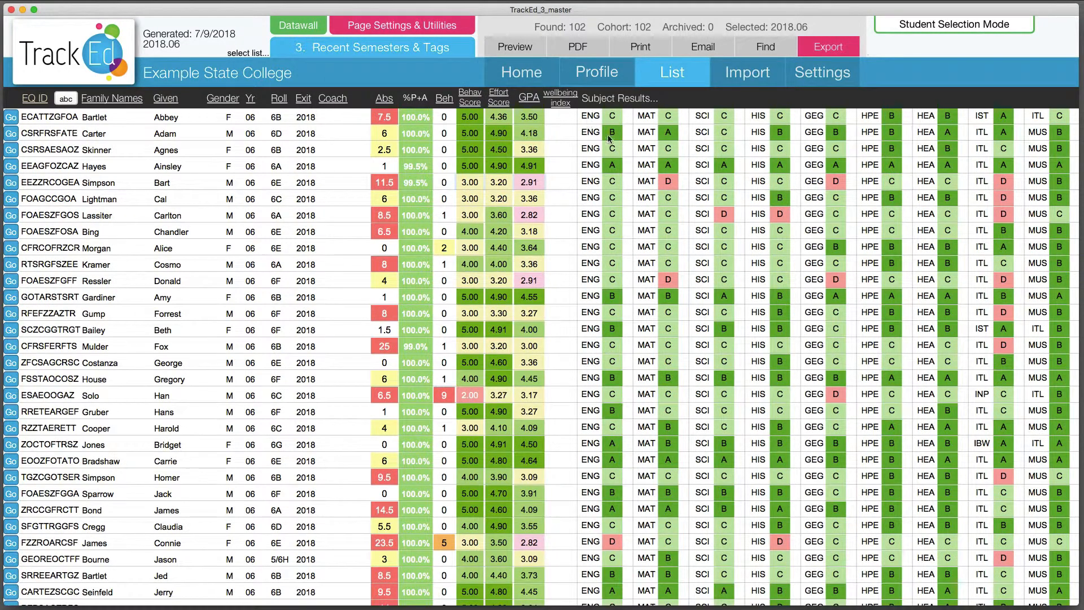
scroll(665, 214, "right", 15)
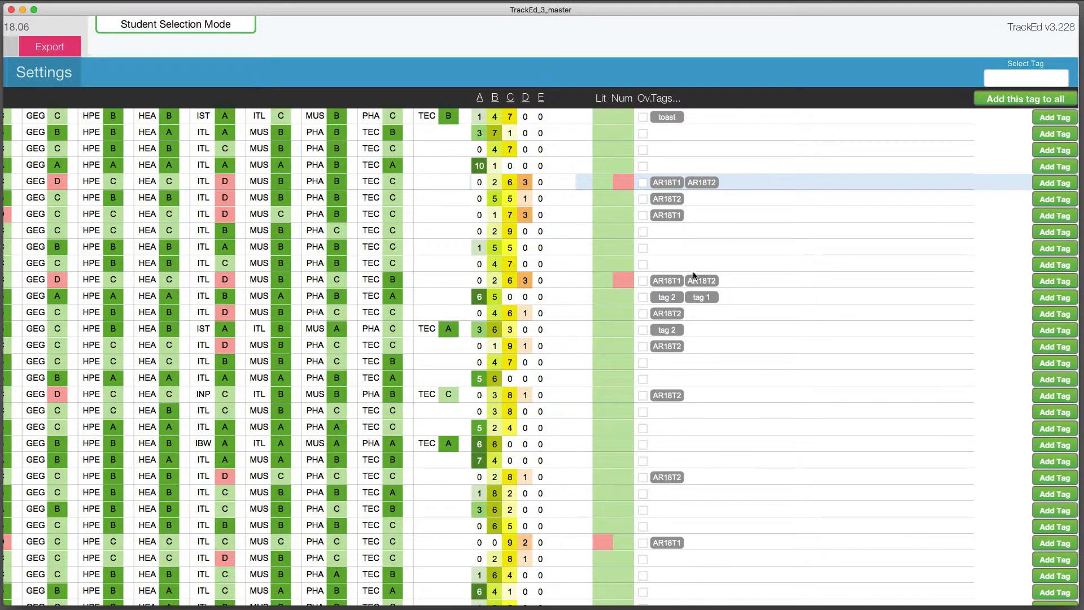
scroll(703, 333, "down", 3)
scroll(703, 333, "down", 10)
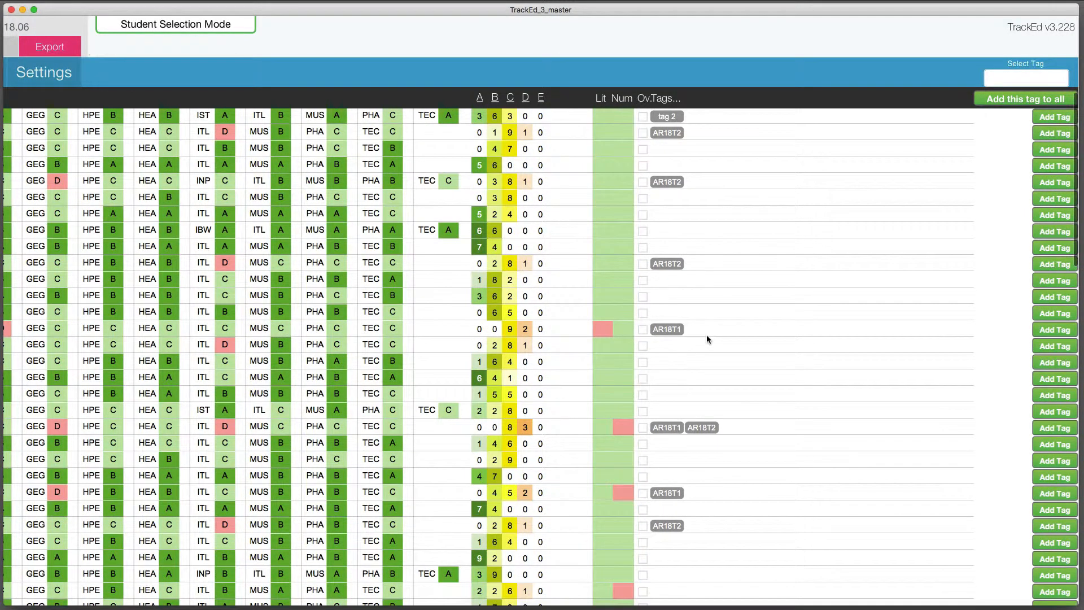
Return from the full student list to the 3-6 student profile view
left_click(669, 245)
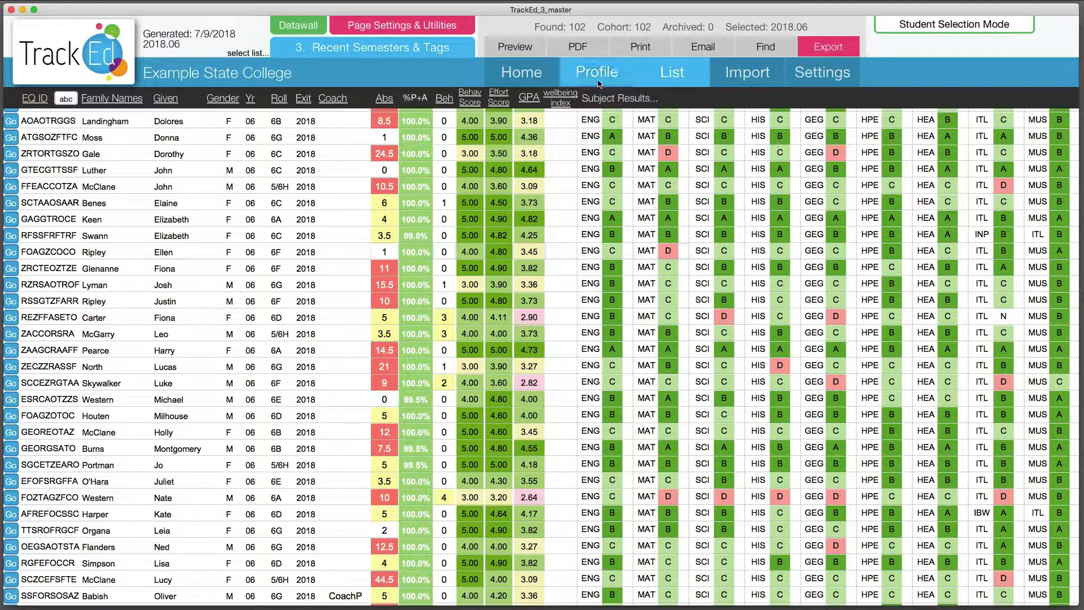
left_click(597, 82)
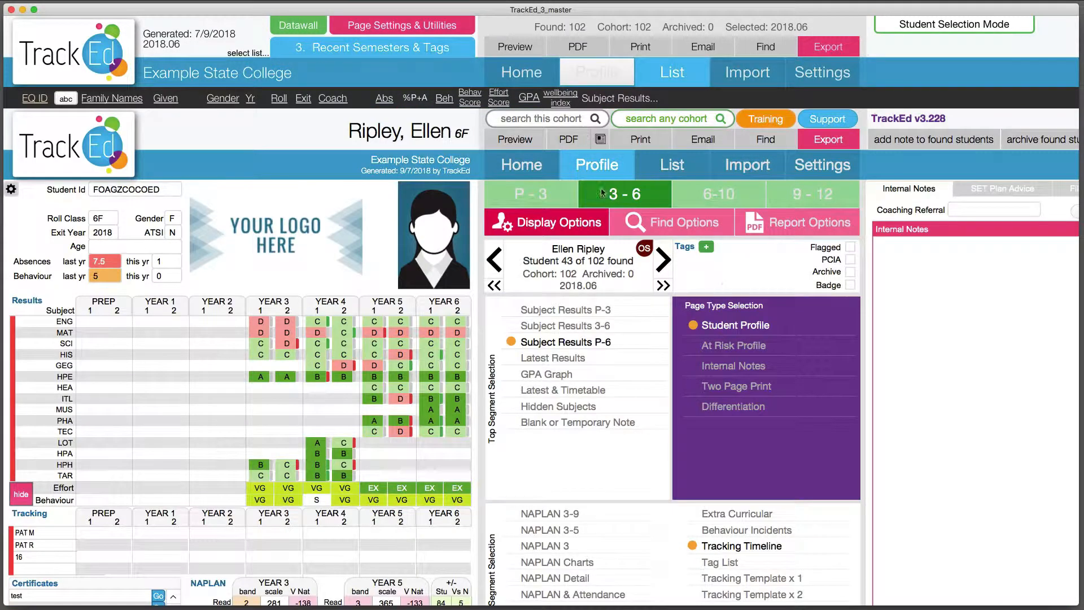